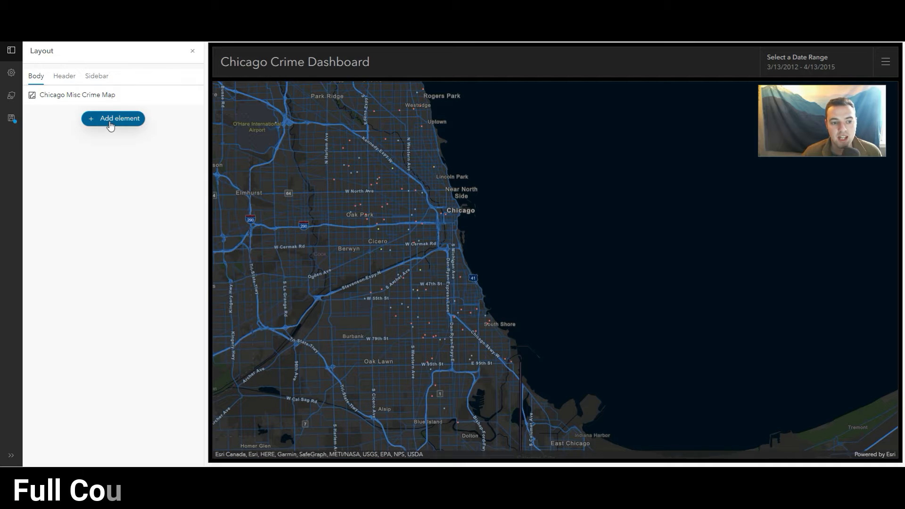
Add a pie chart element to the dashboard body, based on the Chicago Misc Crimes Collection layer
left_click(111, 120)
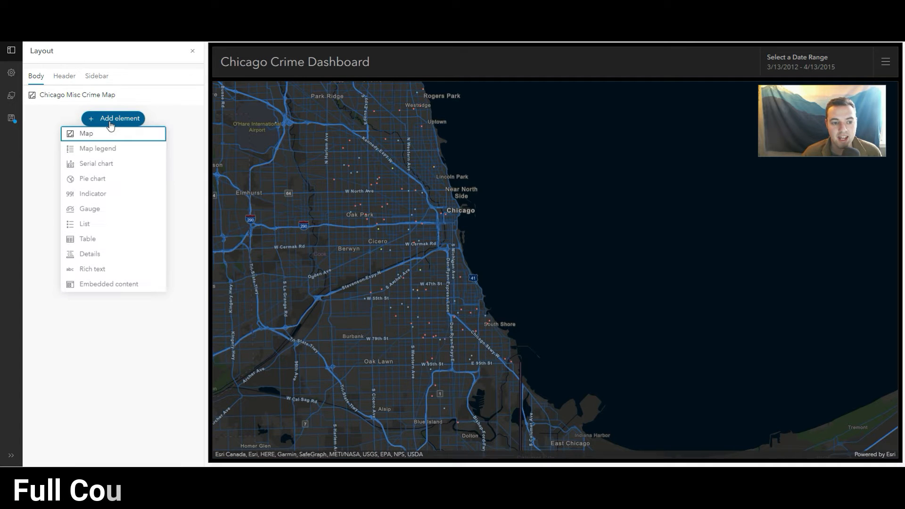
left_click(109, 179)
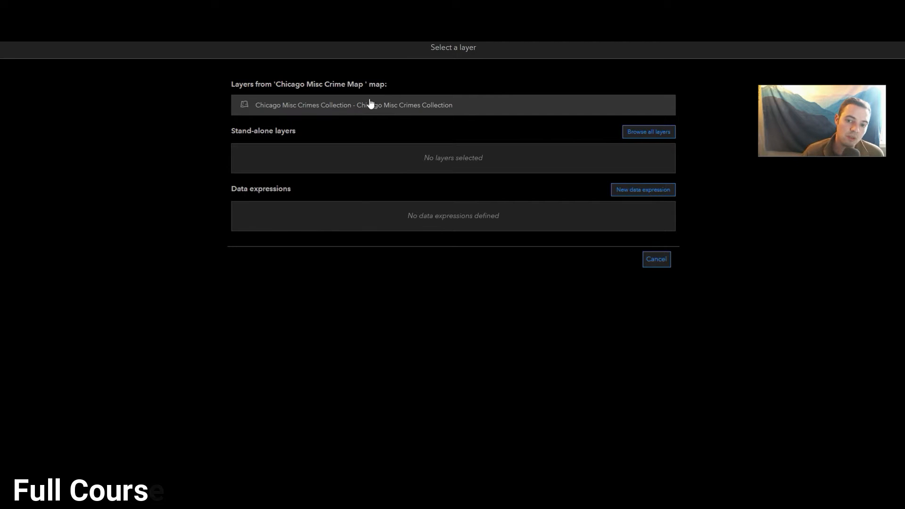
left_click(330, 105)
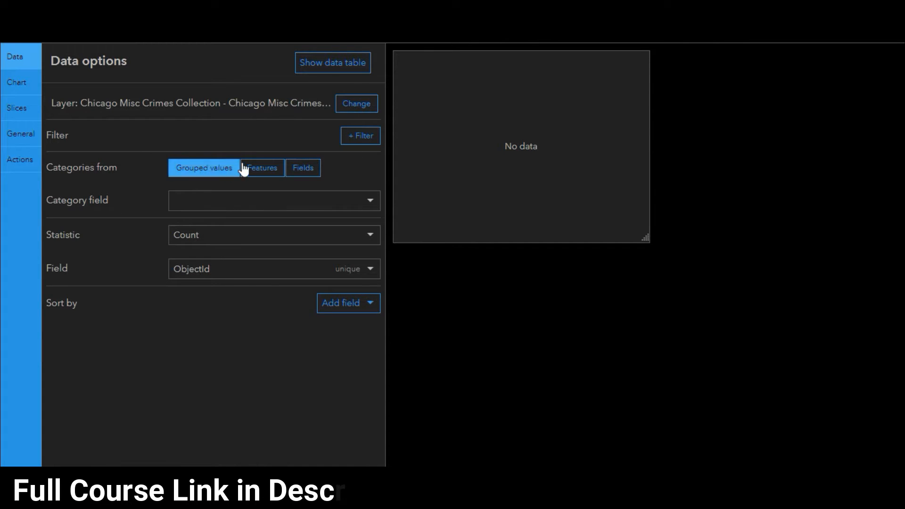
Base the pie chart's categories on grouped values, with Primary Type as the category field
left_click(259, 169)
left_click(305, 170)
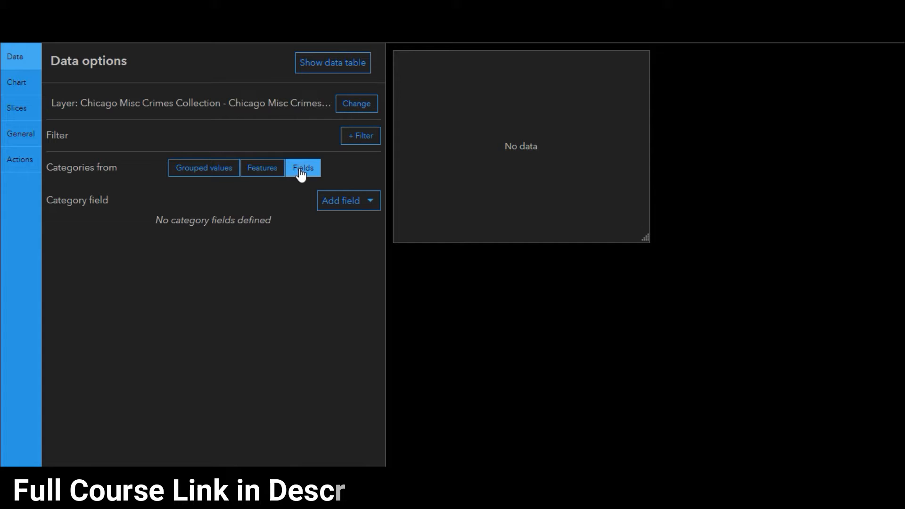
left_click(224, 175)
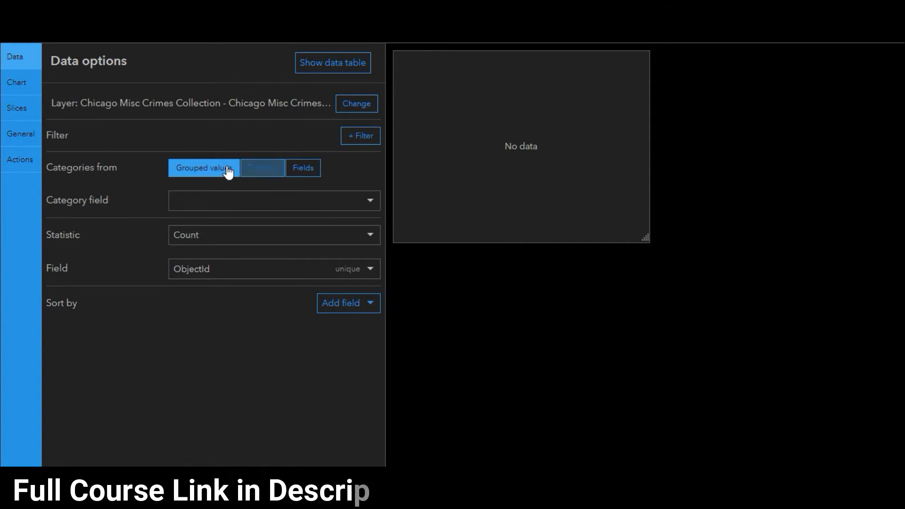
left_click(219, 203)
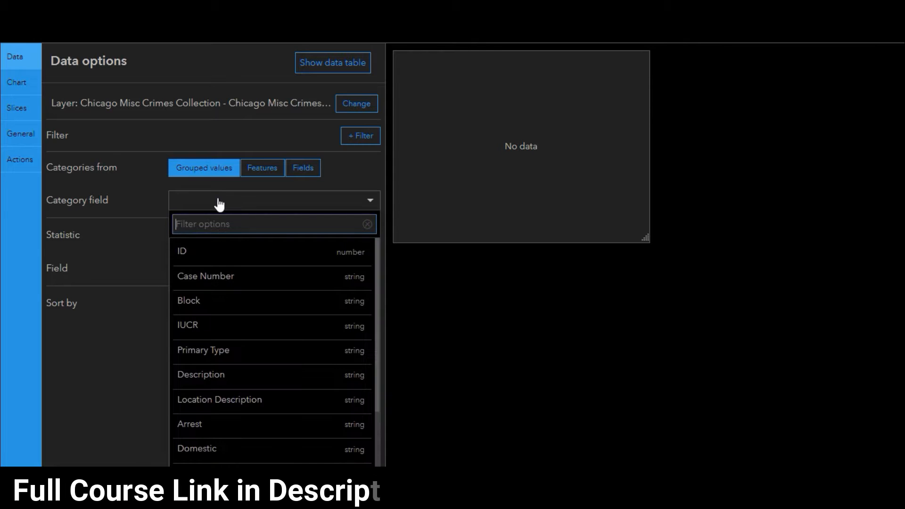
left_click(235, 350)
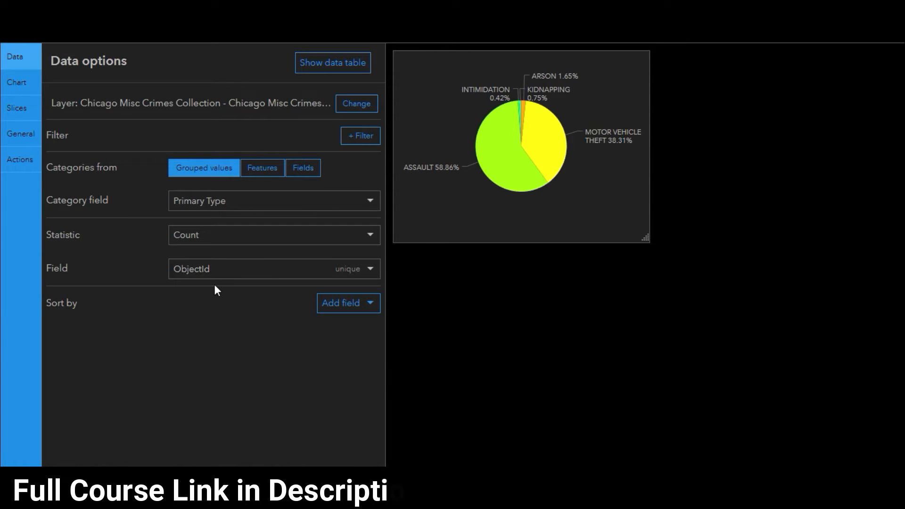
Try feature-based categories with Primary Type as the category field and Year as the value field
left_click(279, 211)
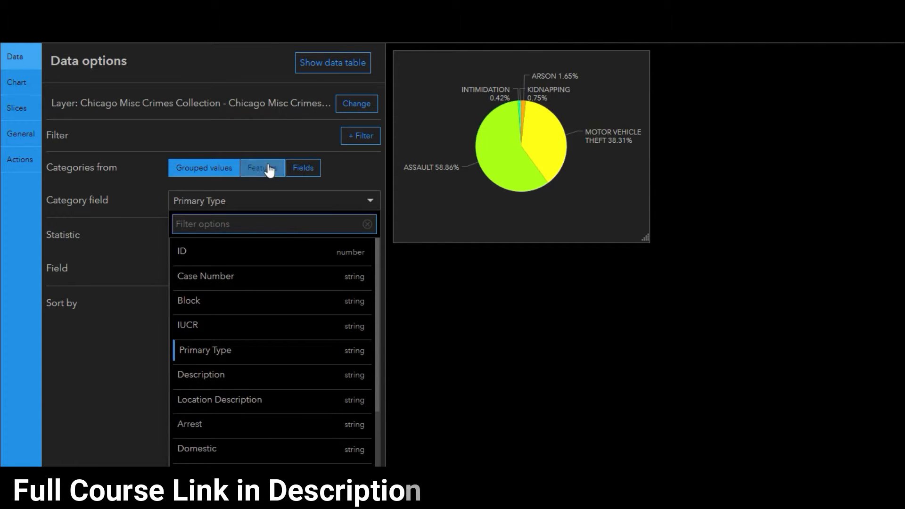
left_click(270, 169)
left_click(273, 202)
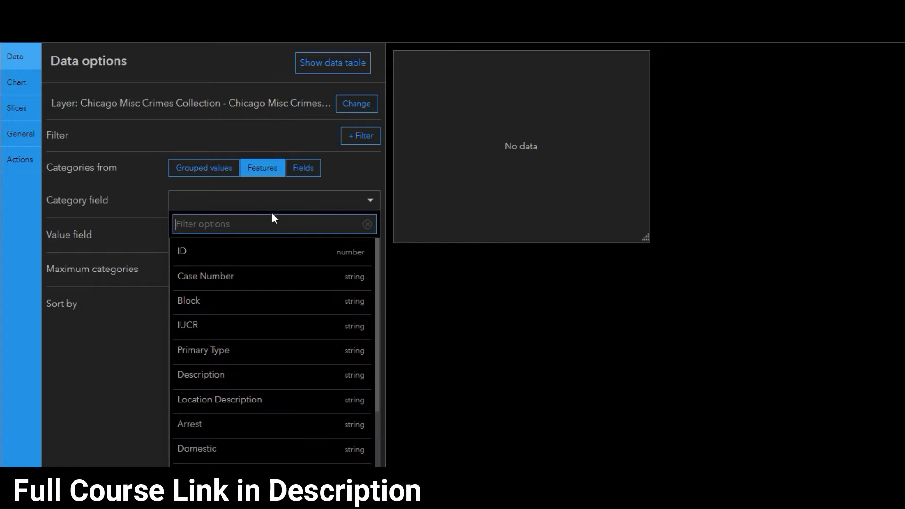
left_click(250, 354)
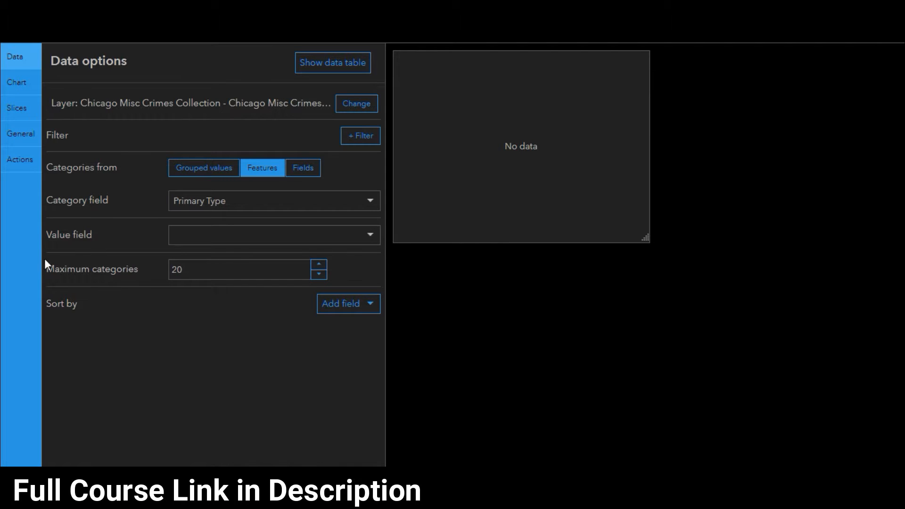
left_click(219, 238)
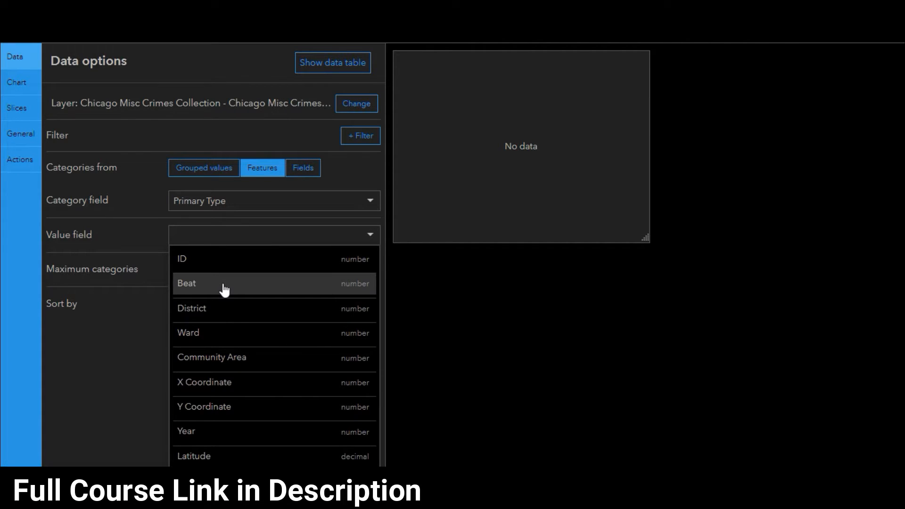
left_click(217, 431)
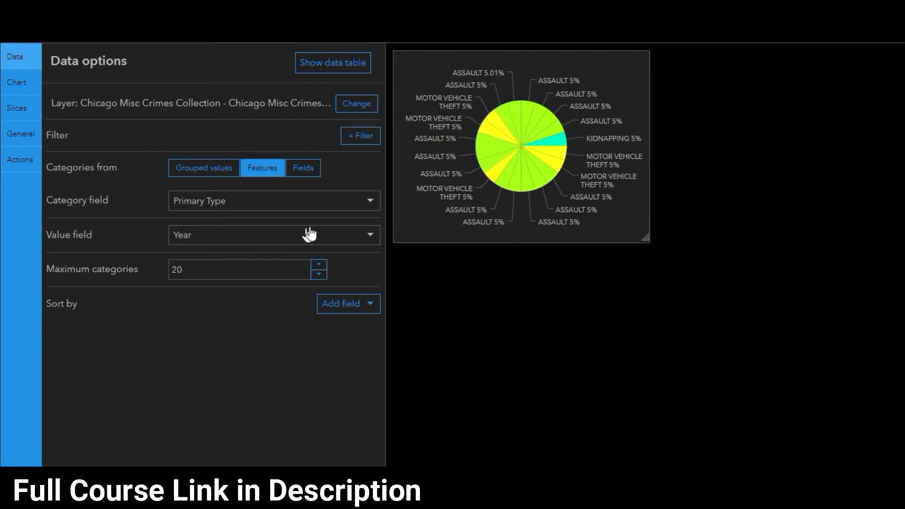
Enlarge the chart preview and examine the slices drawn for individual features
mouse_move(487, 156)
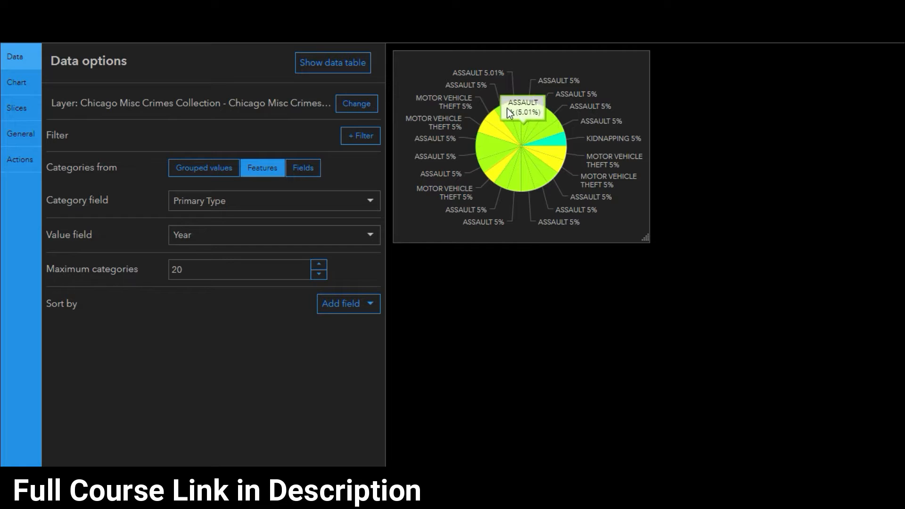
left_click_drag(647, 239, 707, 358)
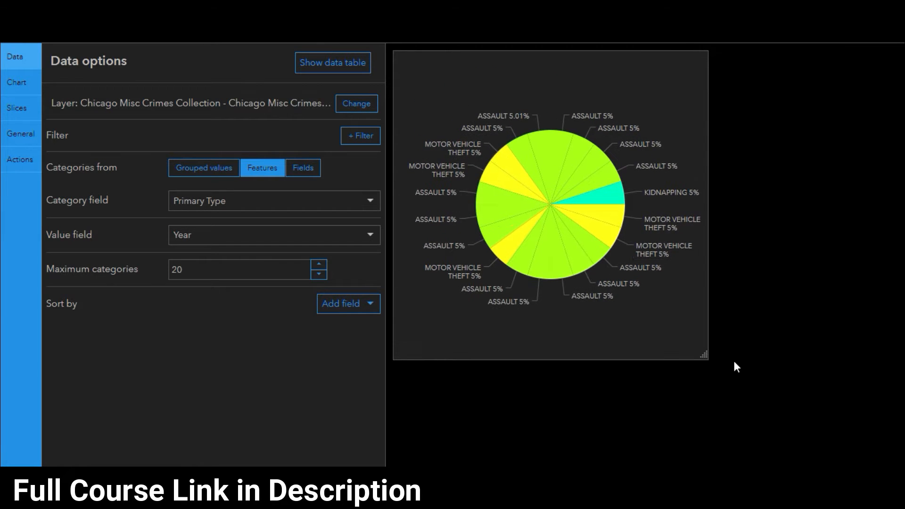
mouse_move(577, 170)
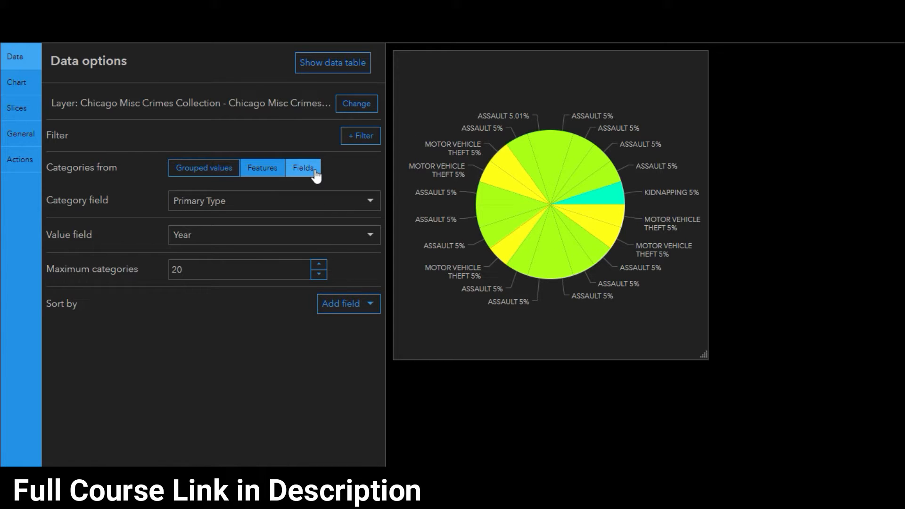
mouse_move(591, 216)
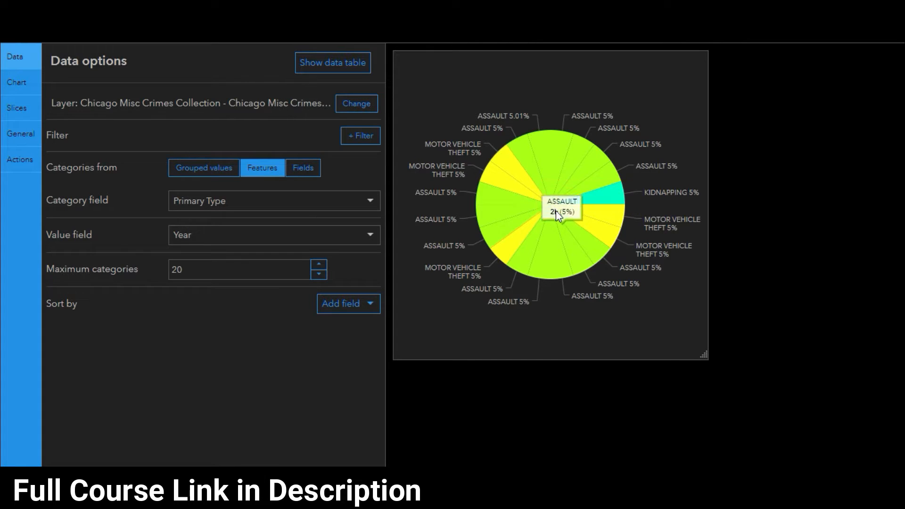
Switch the categories back to grouped values and choose Primary Type as the category field
left_click(215, 173)
left_click(315, 205)
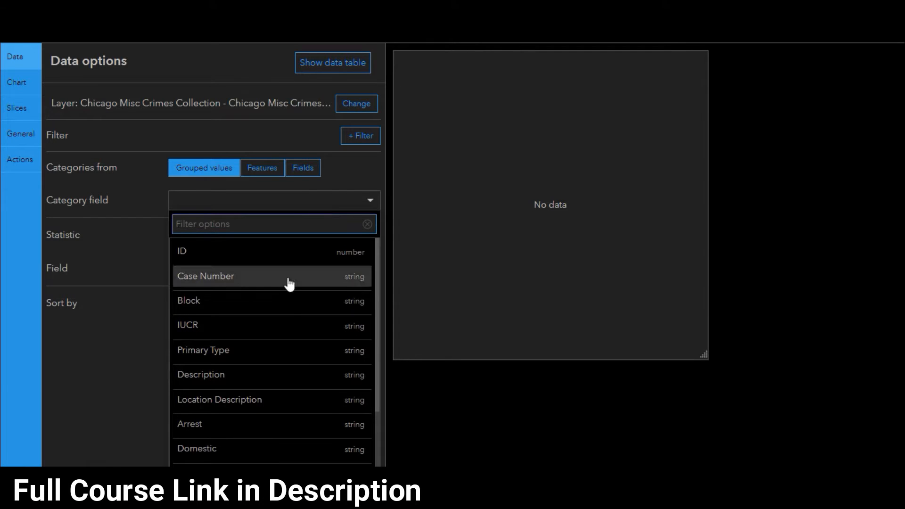
left_click(250, 359)
mouse_move(573, 243)
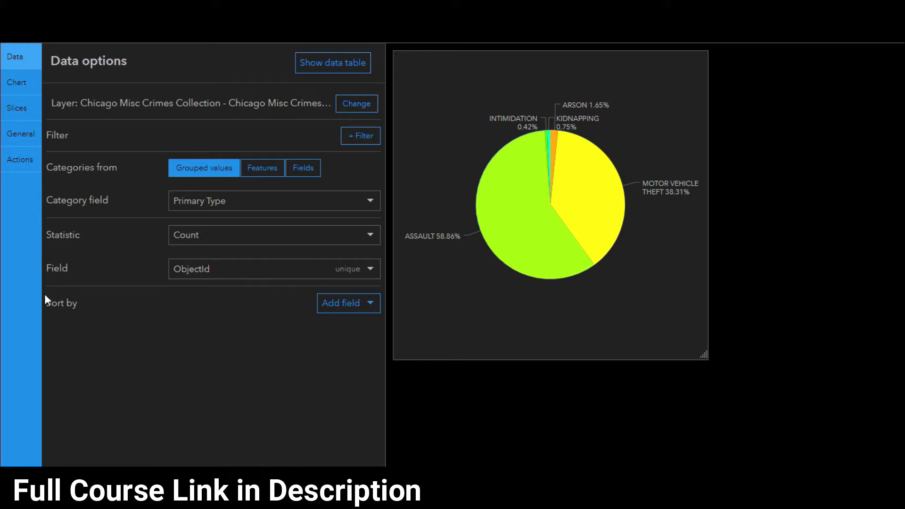
Try the Sum statistic for the grouped values and return the statistic to Count
left_click(238, 234)
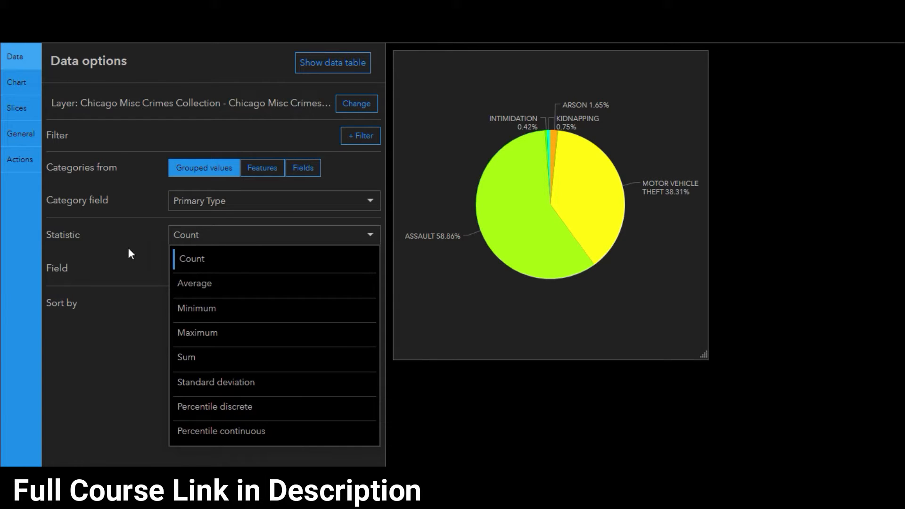
left_click(256, 243)
left_click(179, 234)
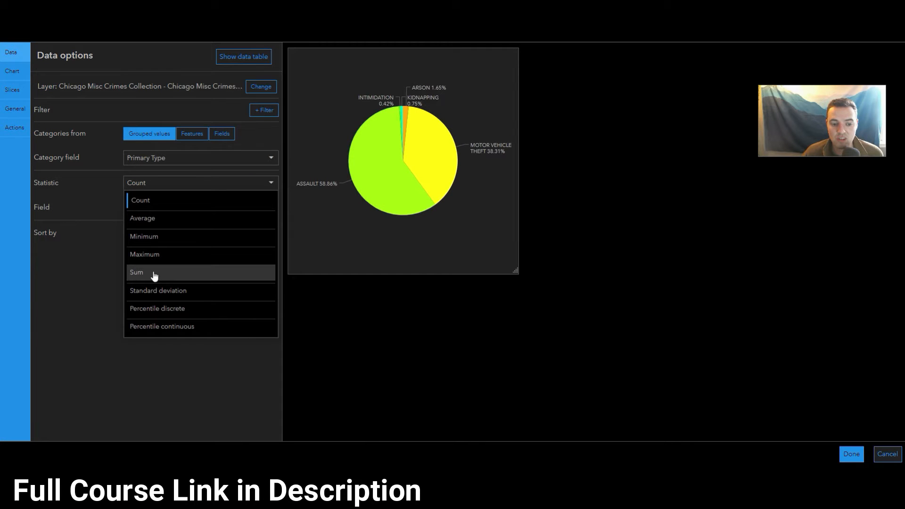
left_click(188, 357)
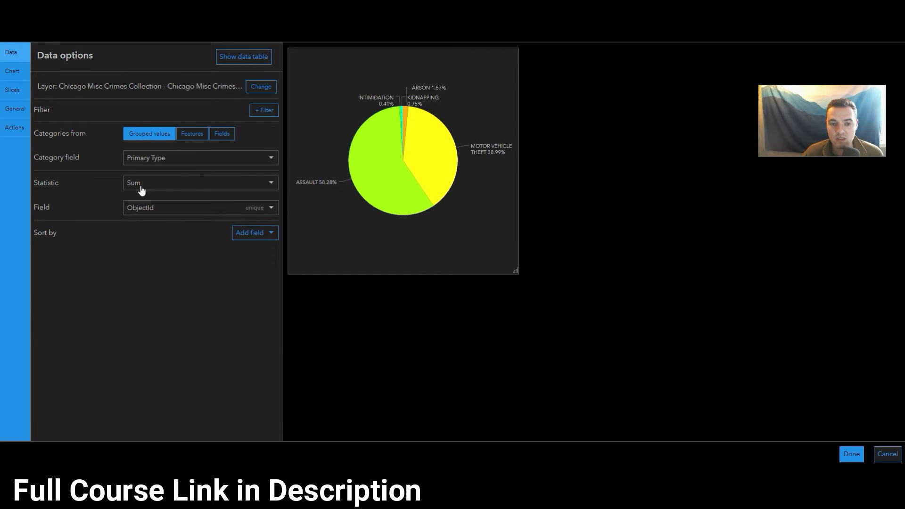
left_click(211, 158)
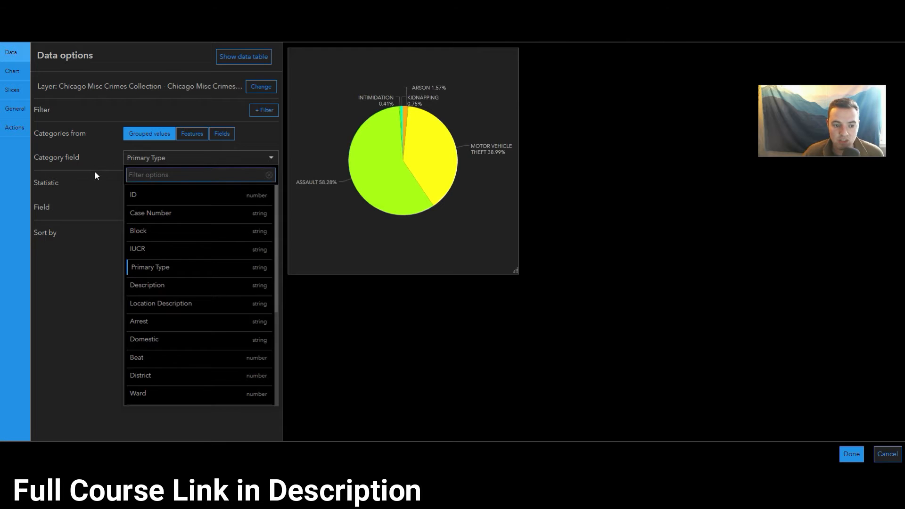
left_click(210, 157)
left_click(157, 184)
left_click(159, 203)
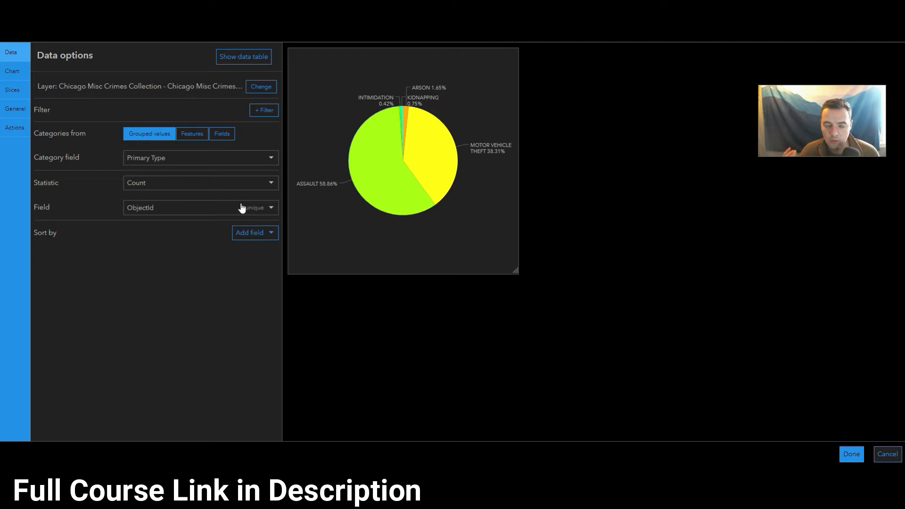
Hide the pie chart's slice labels and show its legend with values
left_click(26, 71)
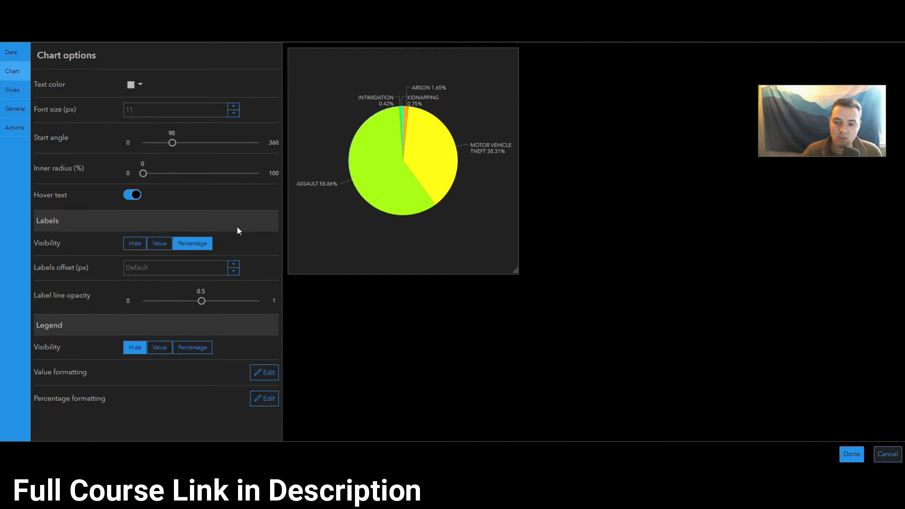
mouse_move(384, 173)
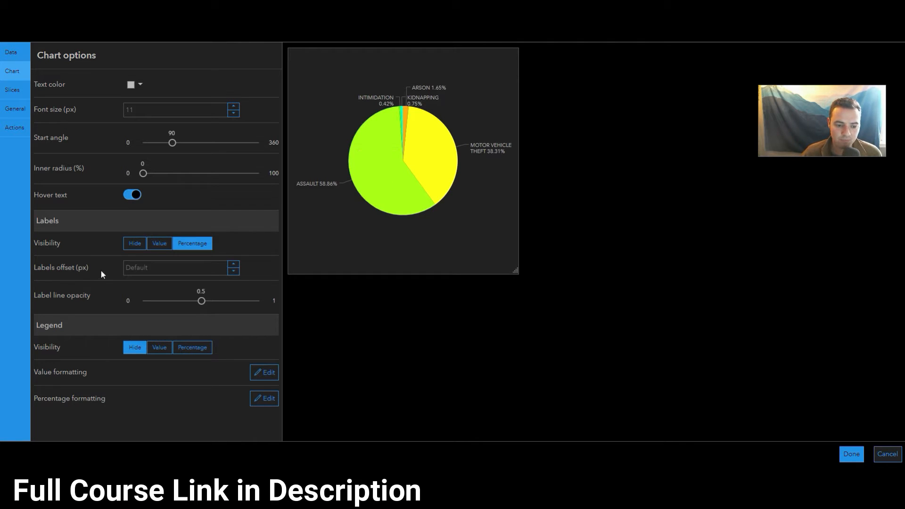
left_click(145, 250)
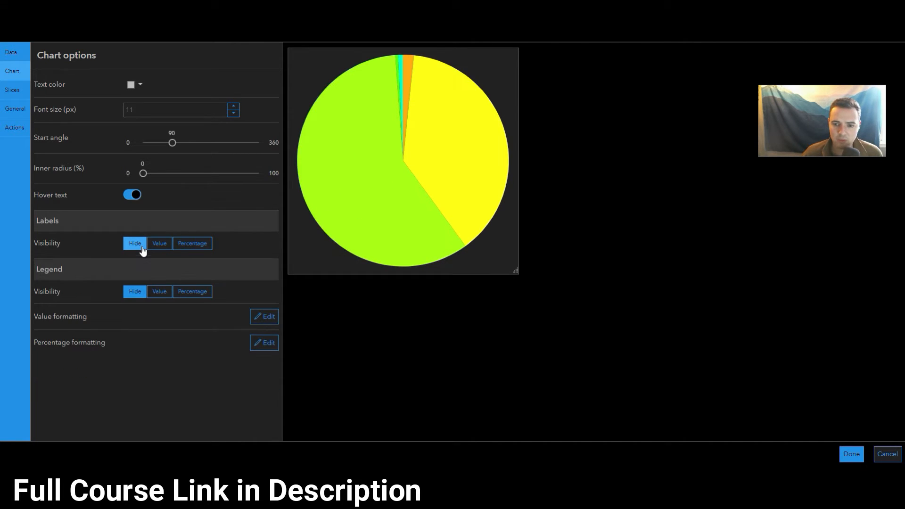
left_click(159, 294)
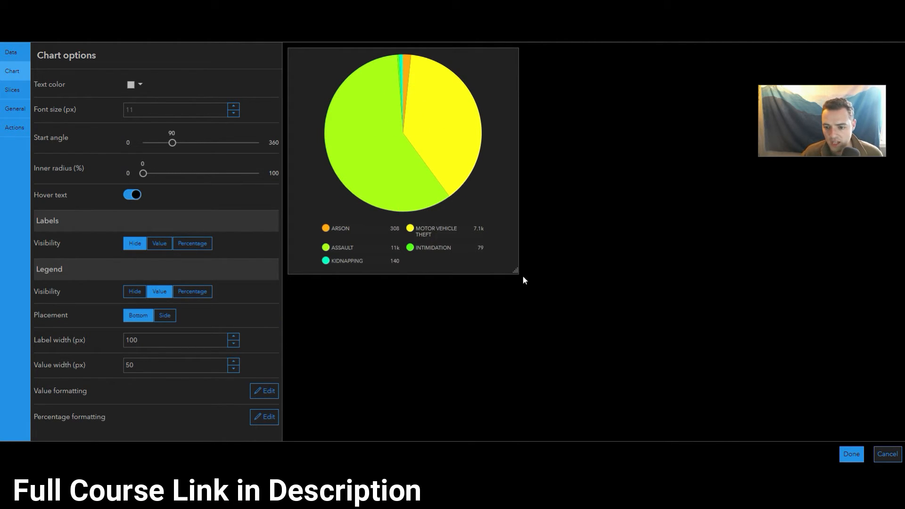
Enlarge the chart preview, try the legend's Side placement and return it to Bottom
left_click_drag(515, 272, 552, 290)
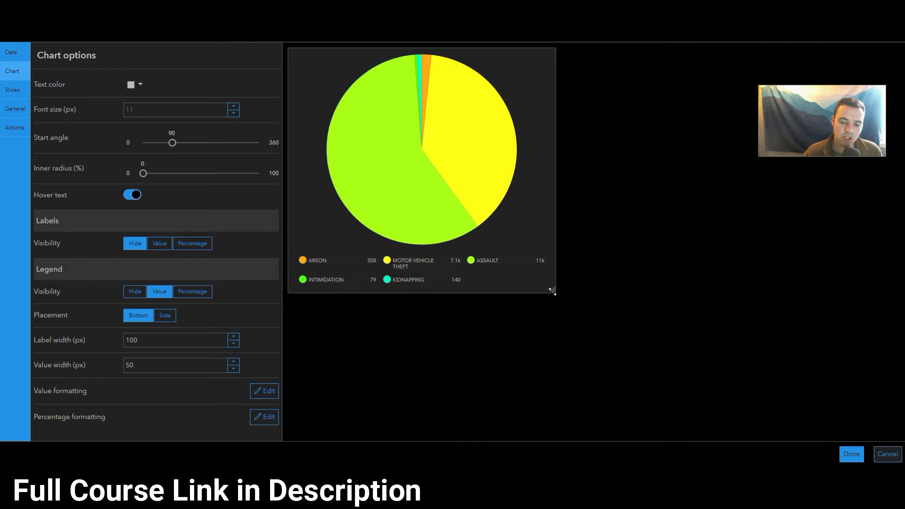
mouse_move(341, 265)
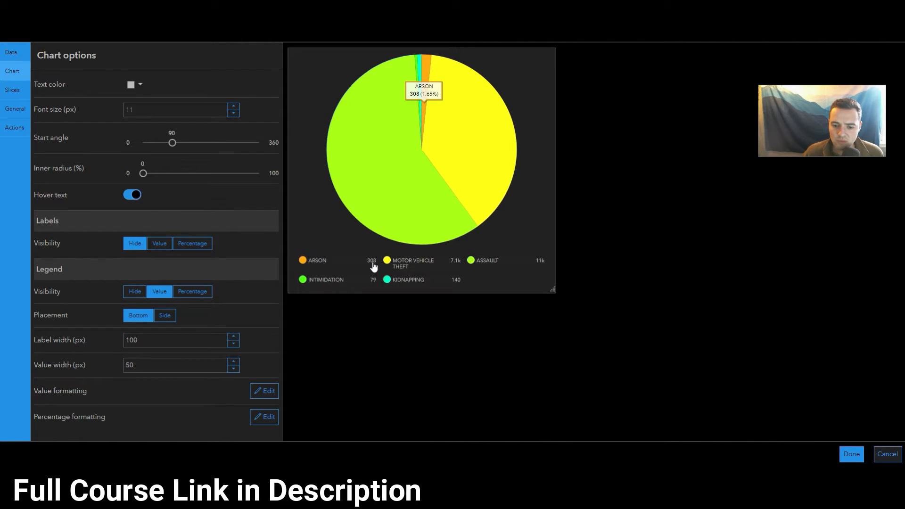
mouse_move(396, 265)
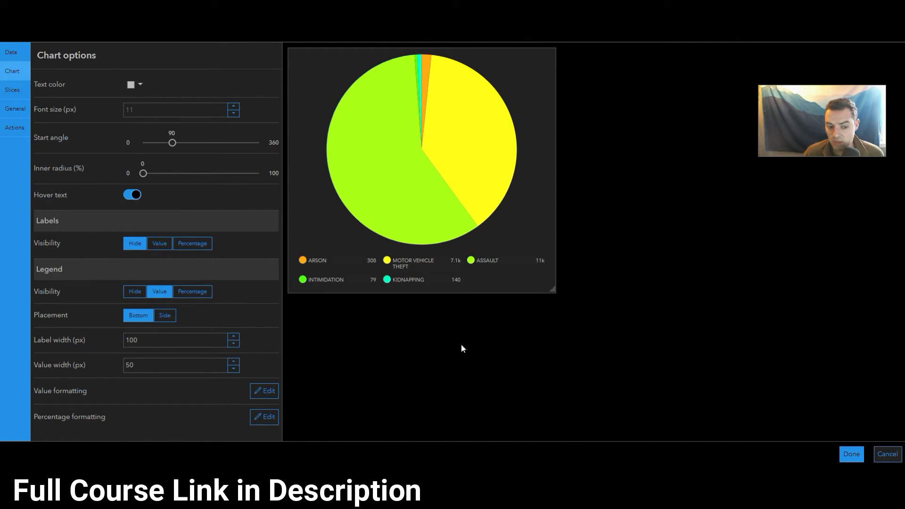
left_click(164, 315)
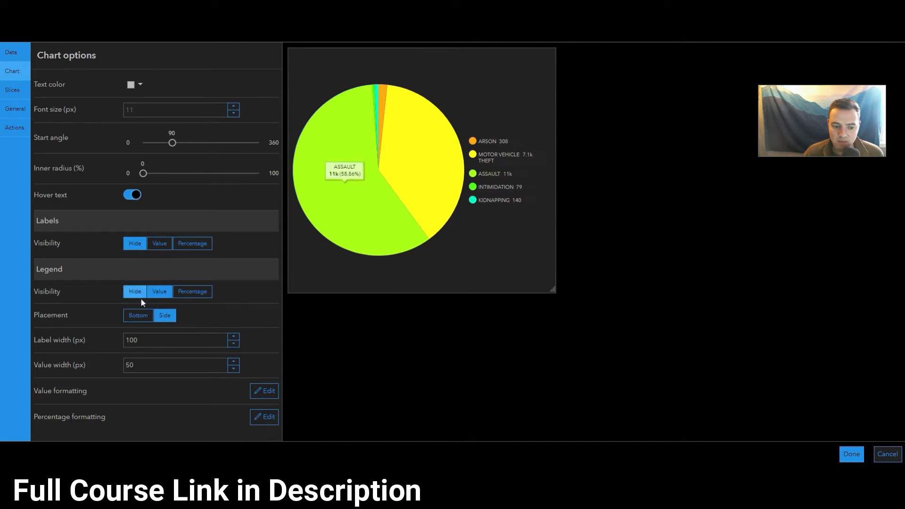
left_click(151, 316)
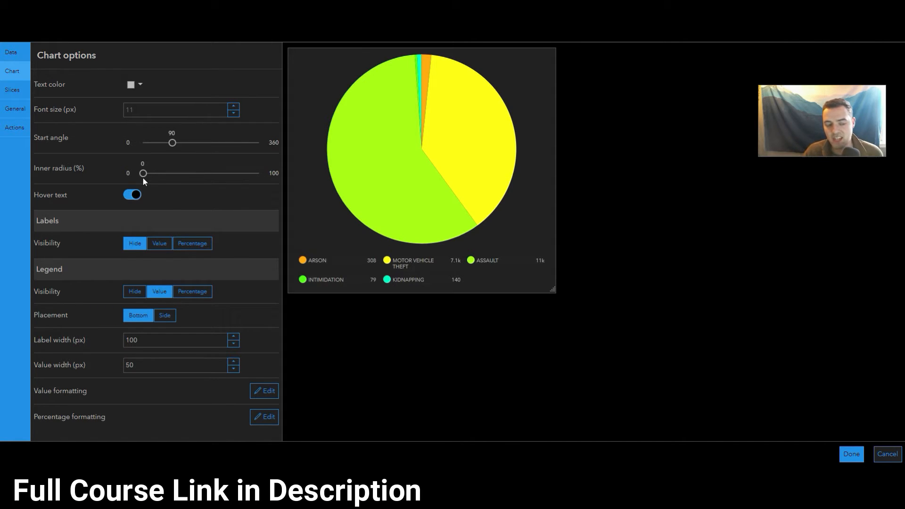
Turn the pie into a donut with a 54% inner radius and set its start angle to 165
left_click_drag(143, 175, 204, 174)
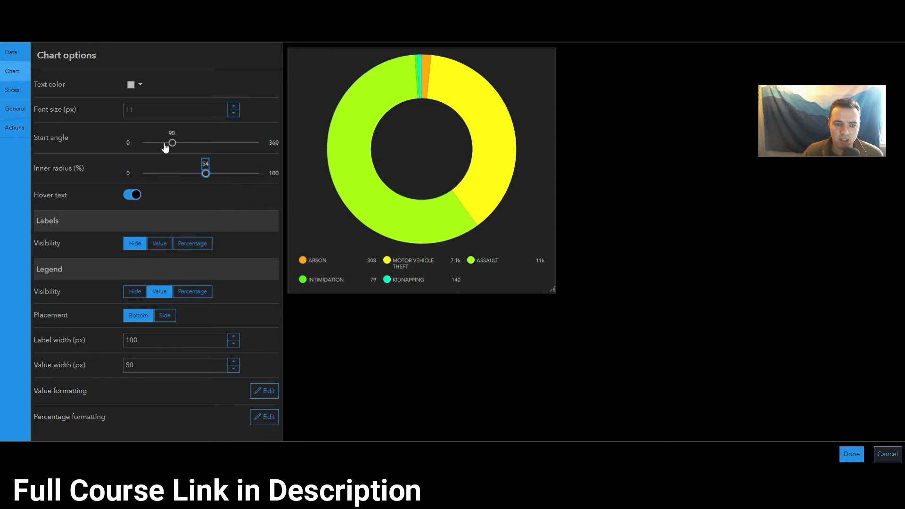
left_click_drag(171, 141, 196, 143)
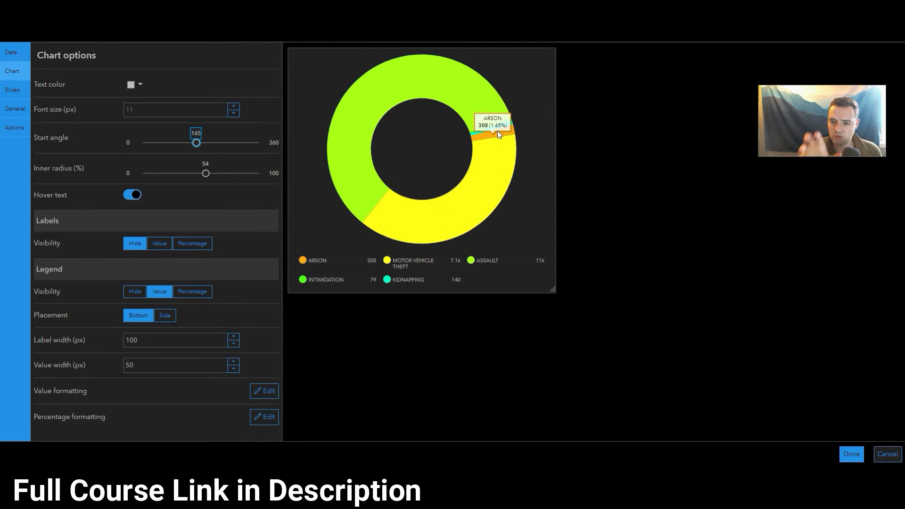
mouse_move(196, 142)
left_mouse_down()
mouse_move(140, 143)
mouse_move(174, 142)
mouse_move(125, 133)
mouse_move(144, 143)
mouse_move(196, 142)
left_mouse_up()
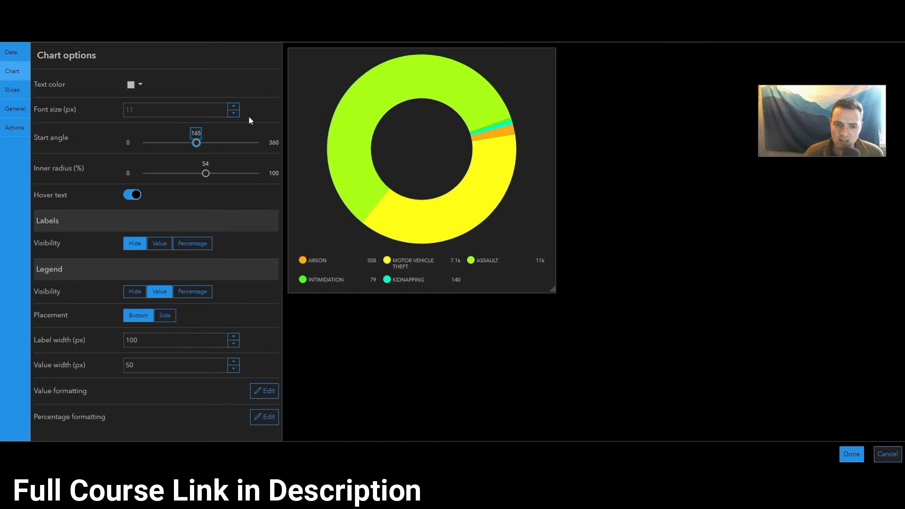
Set the chart text to a 15 px font size in white (#ffffff) and open the slice settings
left_click(235, 106)
left_click(234, 106)
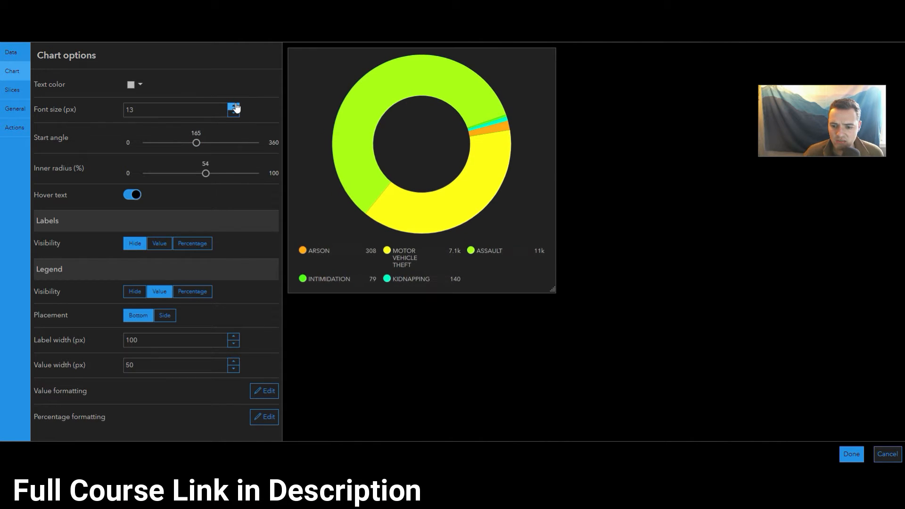
left_click(234, 106)
left_click(234, 106)
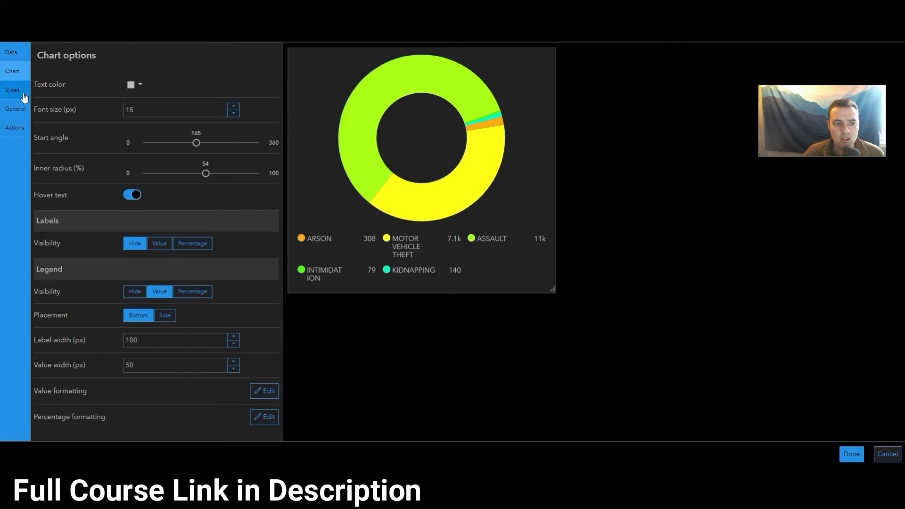
left_click(137, 85)
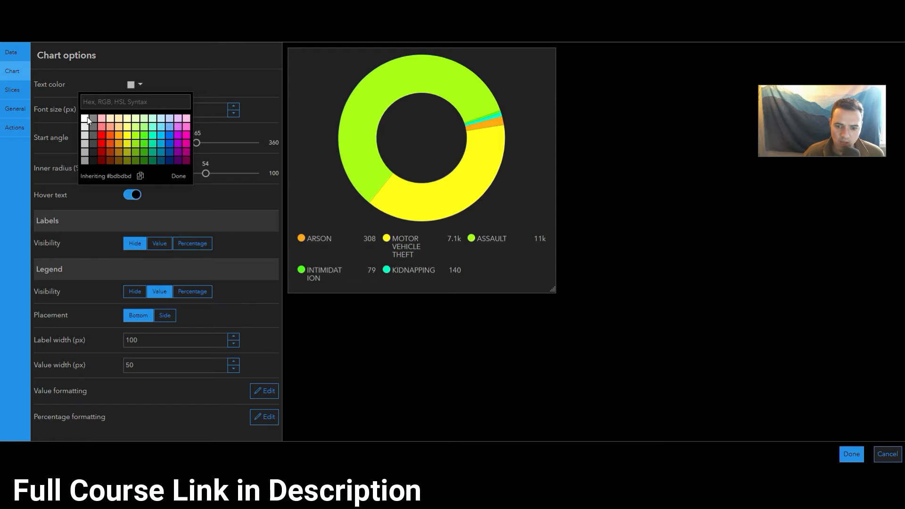
left_click(87, 117)
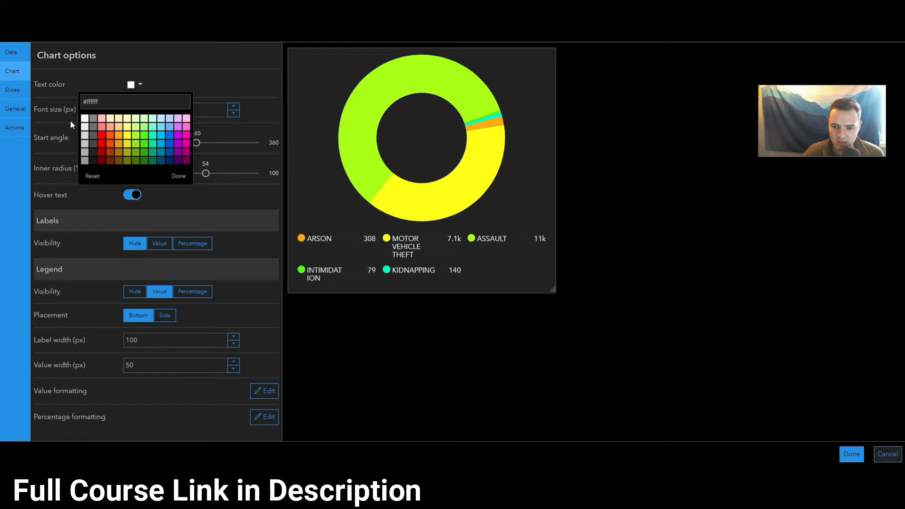
left_click(22, 91)
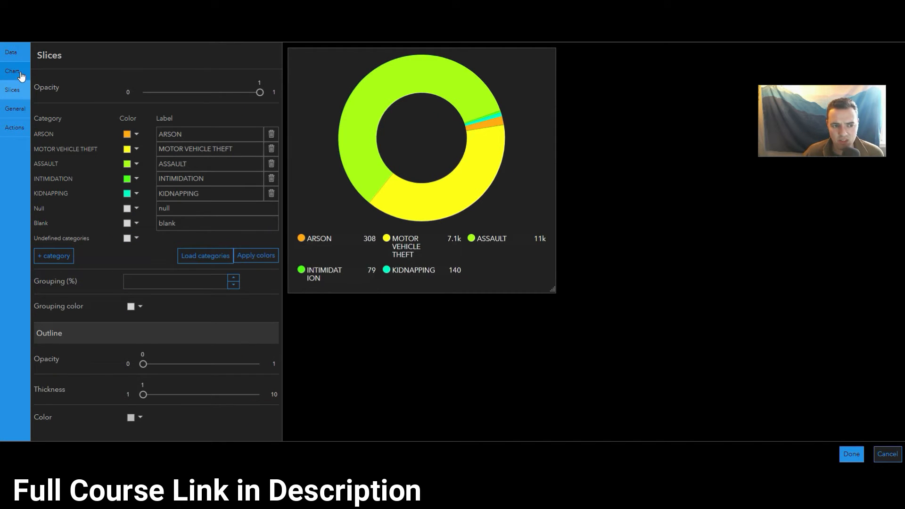
left_click(14, 71)
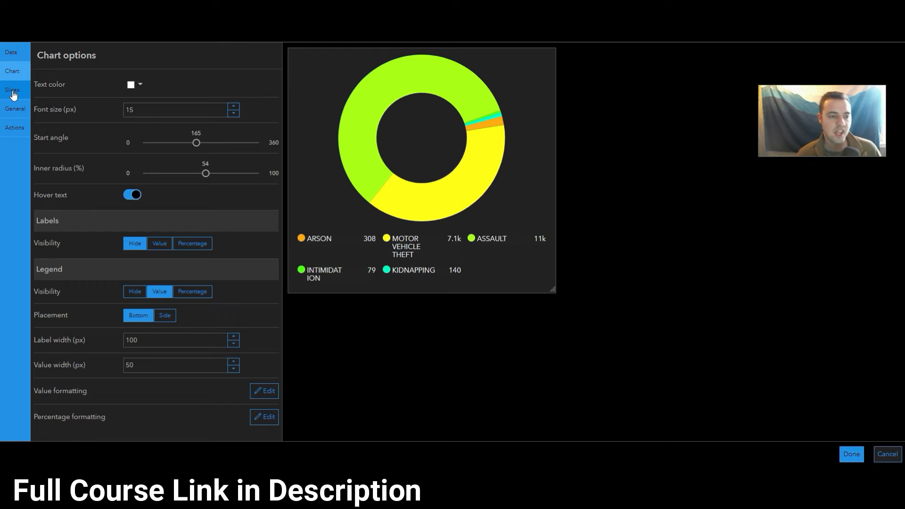
left_click(13, 92)
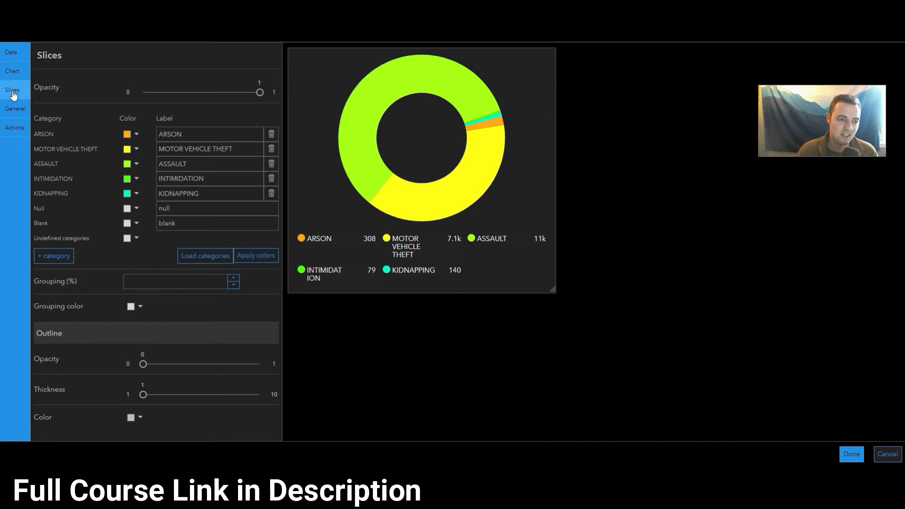
Try pale pink (#ffbebe) for the ARSON slice and pale cream for the MOTOR VEHICLE THEFT slice
left_click(127, 135)
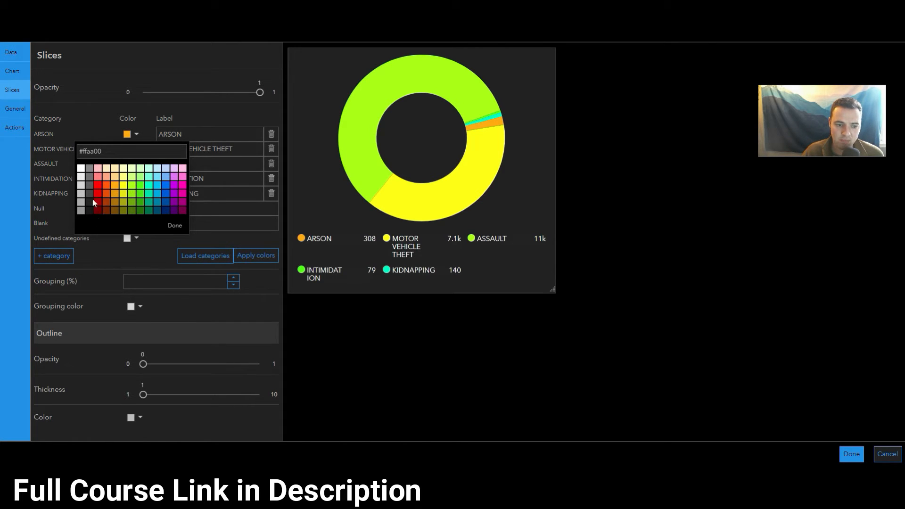
left_click(98, 168)
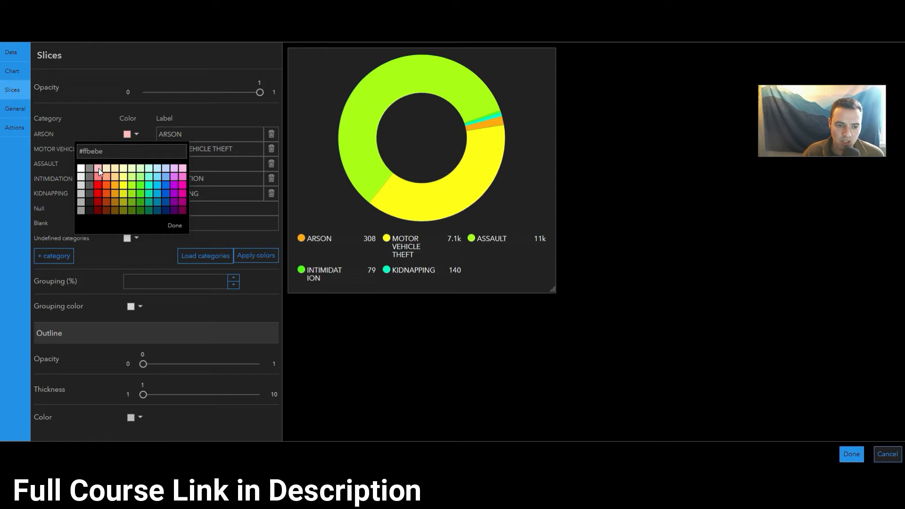
left_click(85, 125)
left_click(124, 148)
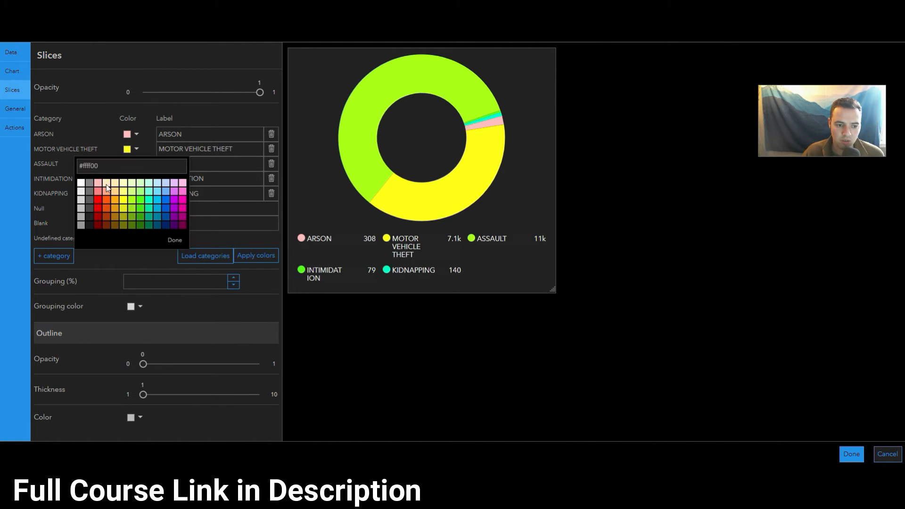
left_click(105, 183)
left_click(111, 145)
left_click(126, 164)
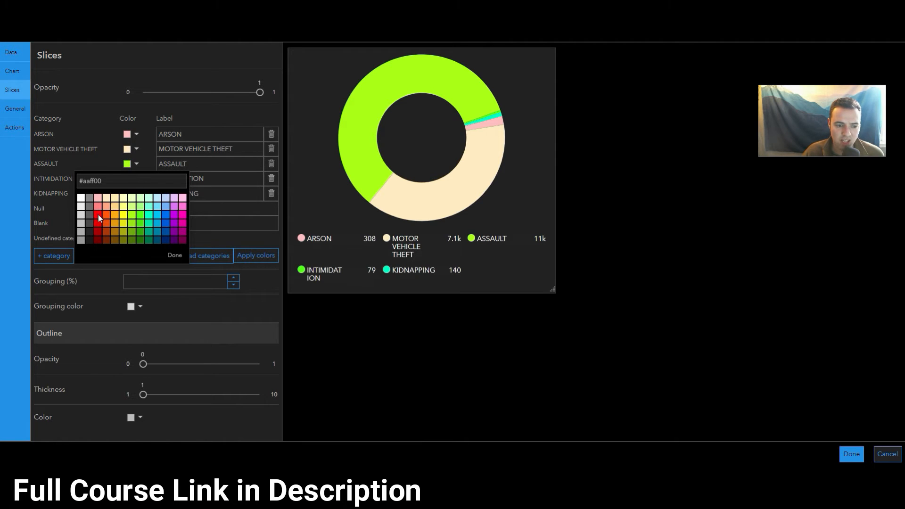
left_click(107, 143)
Color the ARSON slice light red (#ff7f7f) and the MOTOR VEHICLE THEFT slice light blue (#73b2ff)
left_click(136, 134)
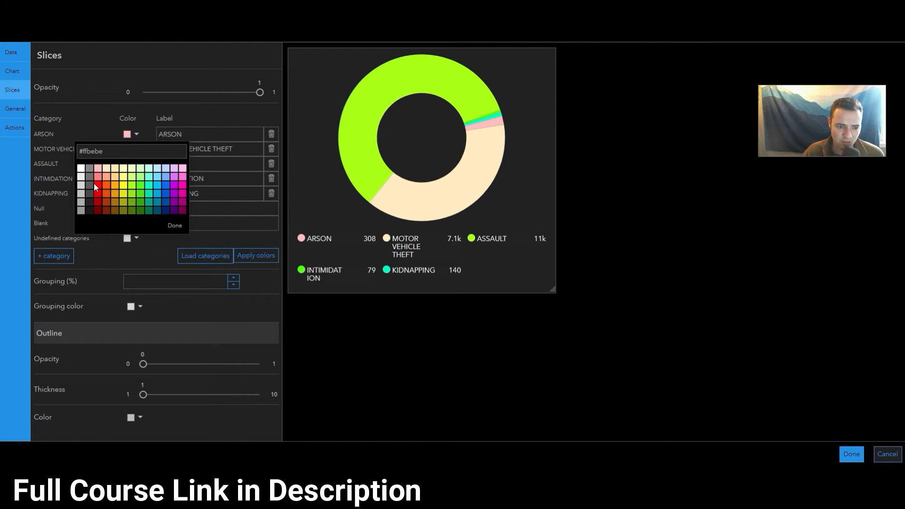
left_click(99, 179)
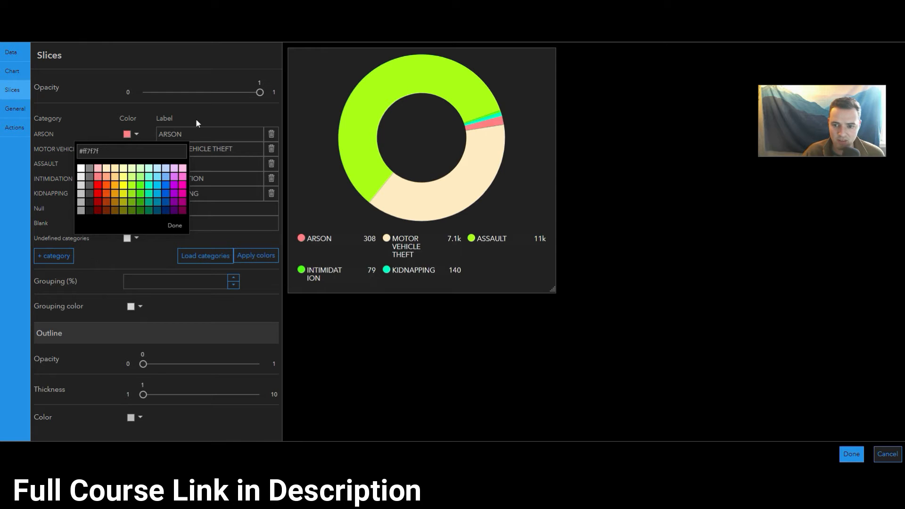
left_click(90, 119)
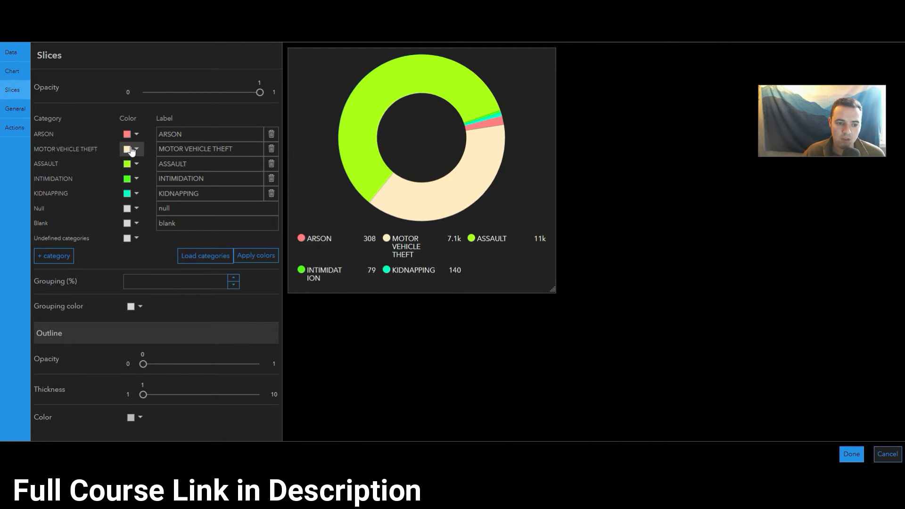
left_click(129, 149)
left_click(165, 190)
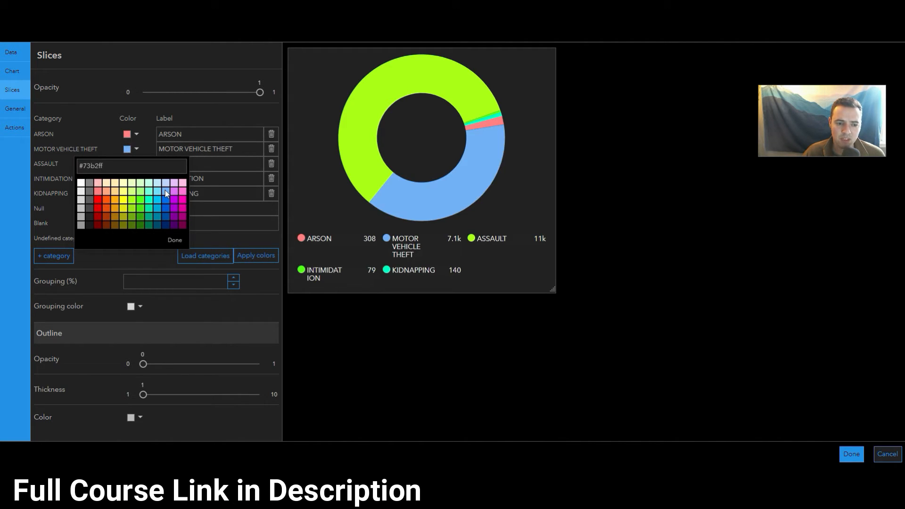
left_click(109, 145)
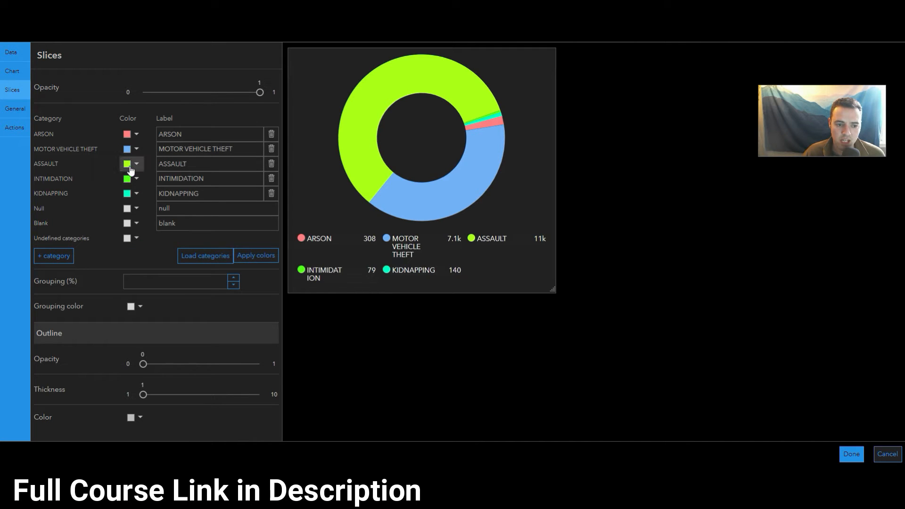
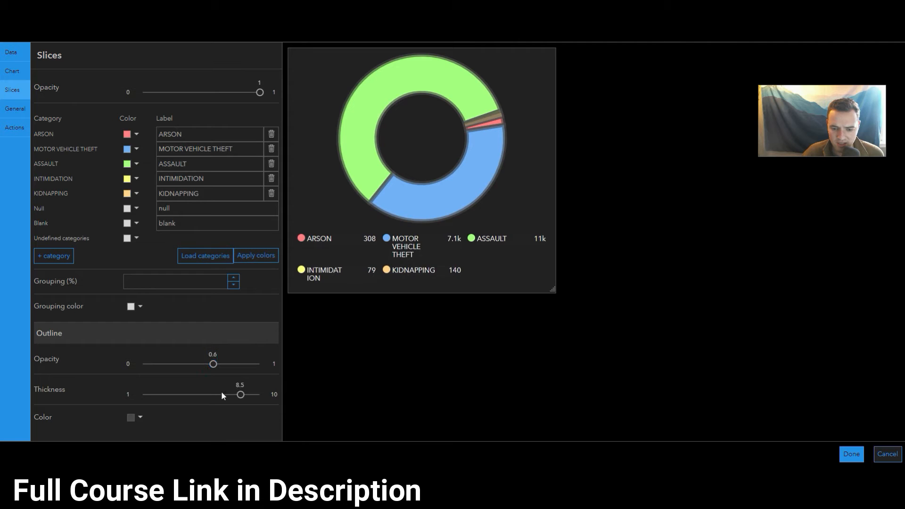
Set the slice outline to a thickness of 3.5 and an opacity of 0.7, checking it at different preview sizes
left_click_drag(240, 395, 177, 395)
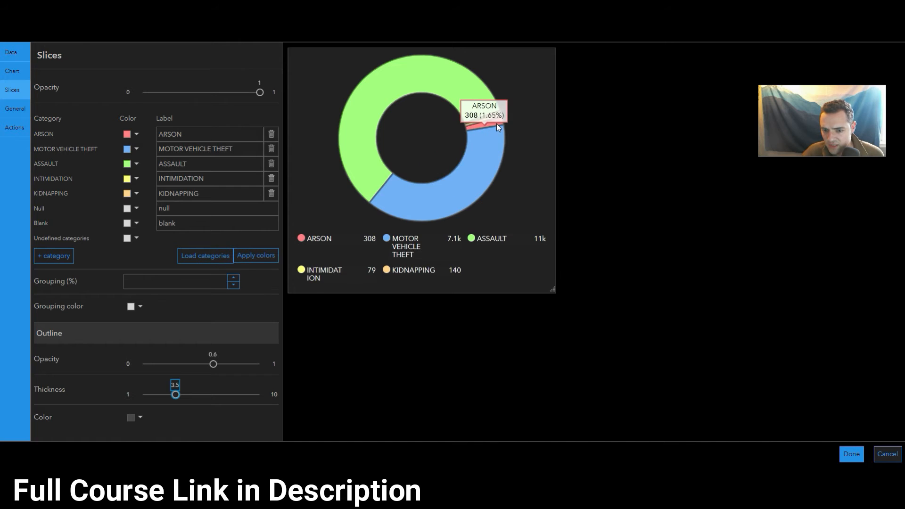
left_click_drag(214, 364, 225, 364)
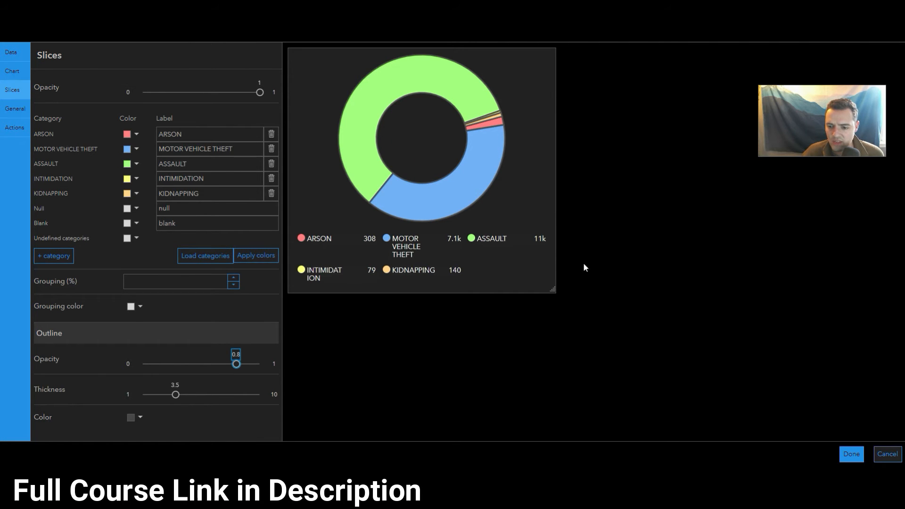
left_click_drag(553, 291, 497, 293)
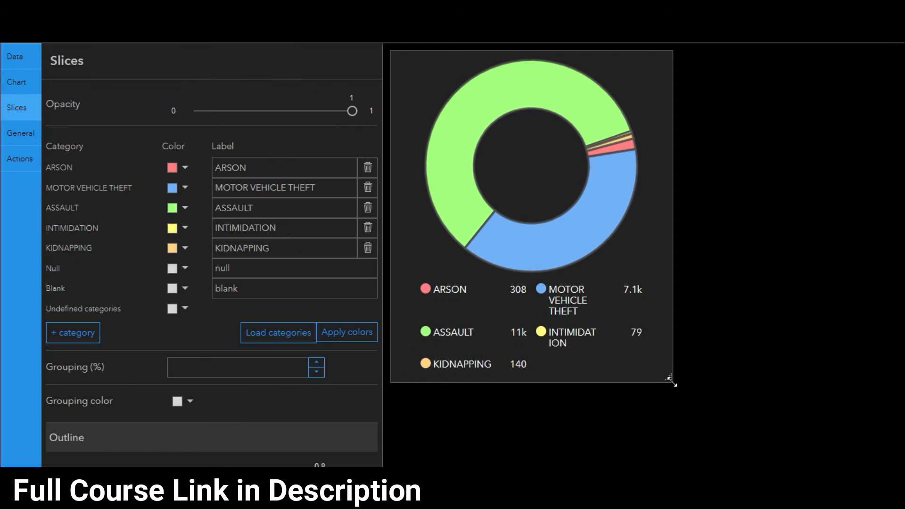
left_click_drag(671, 380, 714, 386)
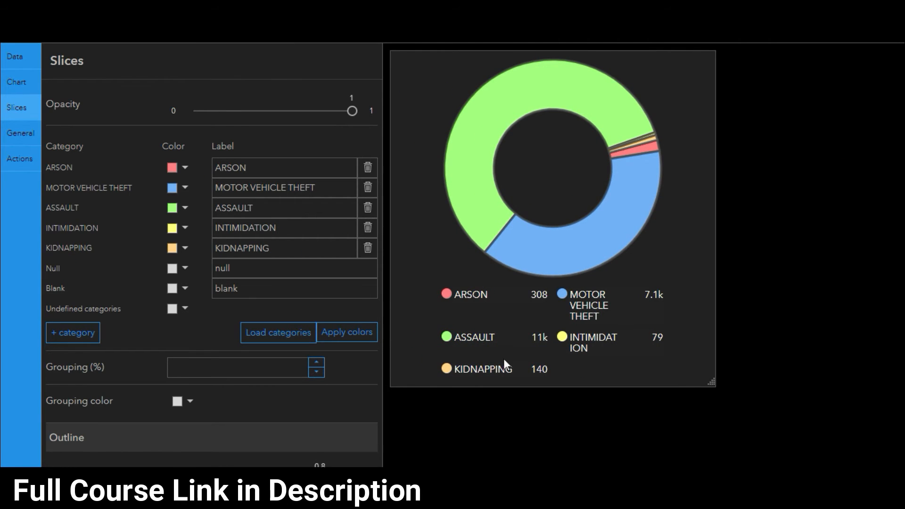
left_click_drag(320, 479, 256, 479)
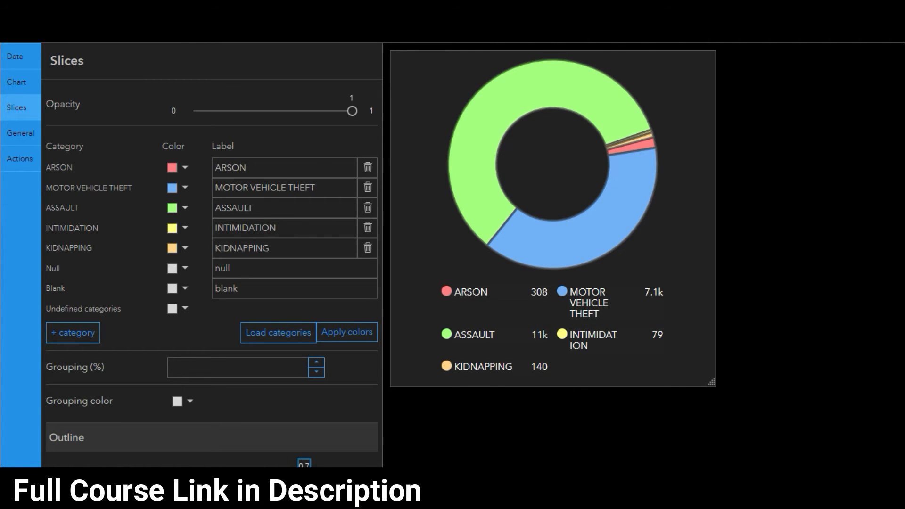
Name the chart element "Crime by Type Pie Chart" in its general options
left_click(22, 137)
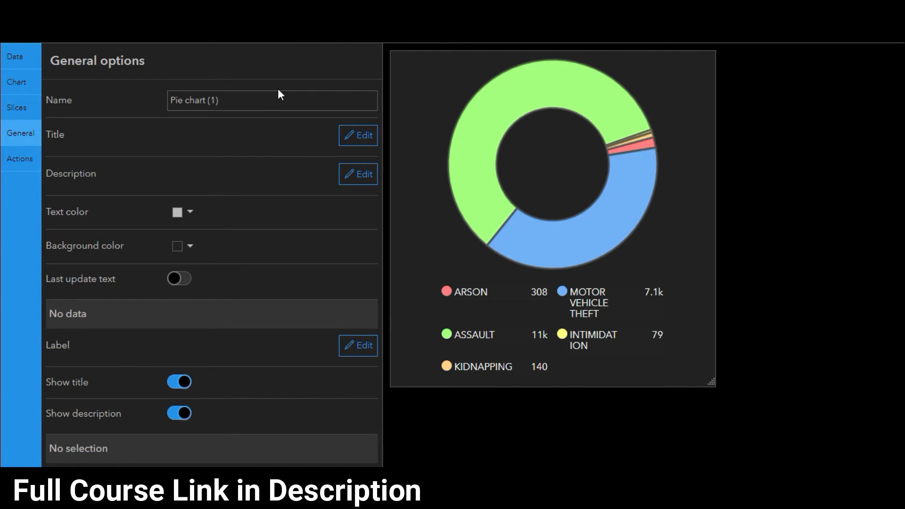
left_click(261, 103)
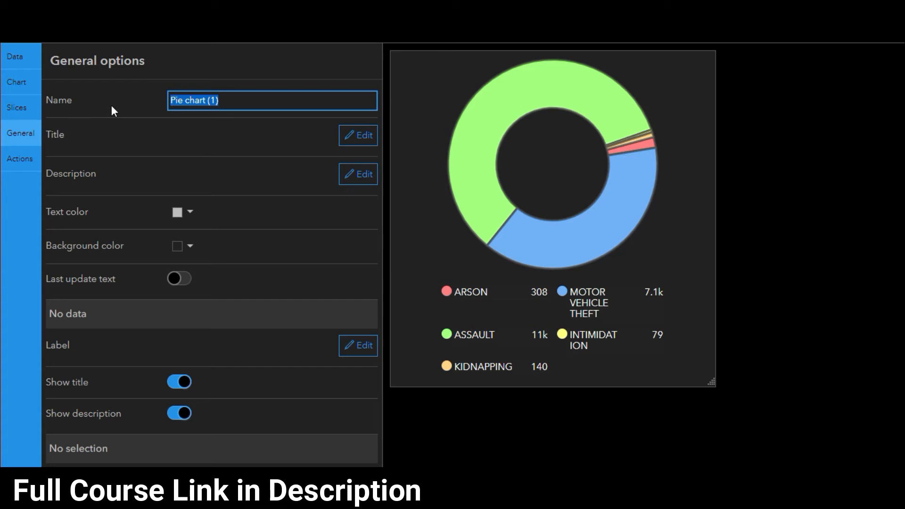
type("Crime by Time P")
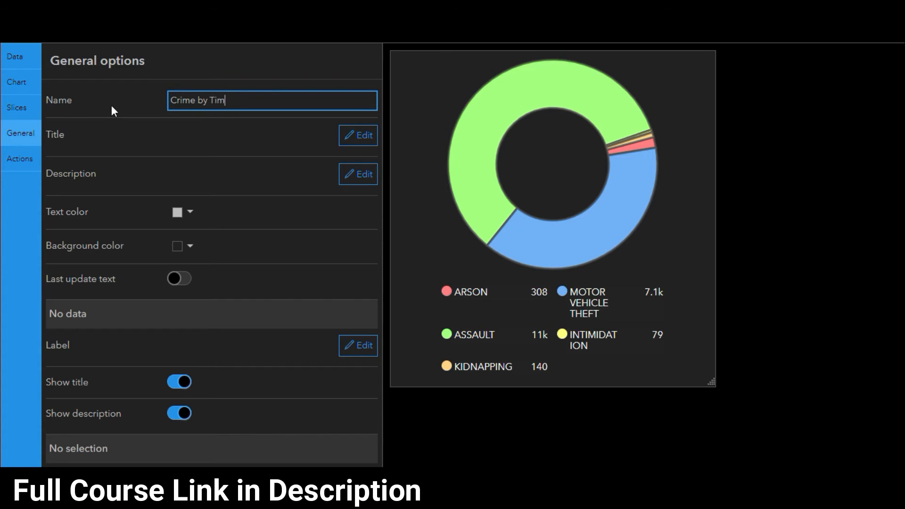
key("BackSpace")
key("BackSpace")
key("BackSpace")
key("BackSpace")
type("ype Pie Char")
left_click_drag(299, 100, 181, 100)
Add the chart title "Type of Crime", centered and formatted as Heading 3
left_click(351, 135)
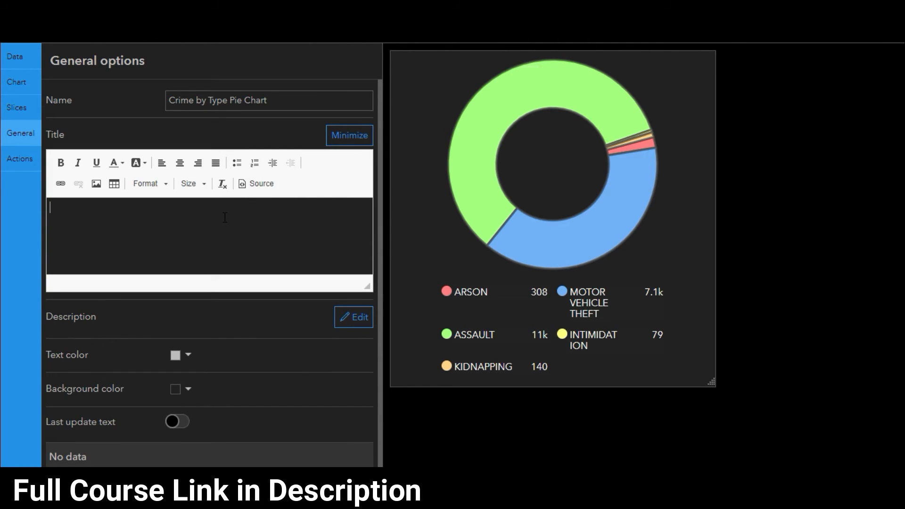
left_click(225, 217)
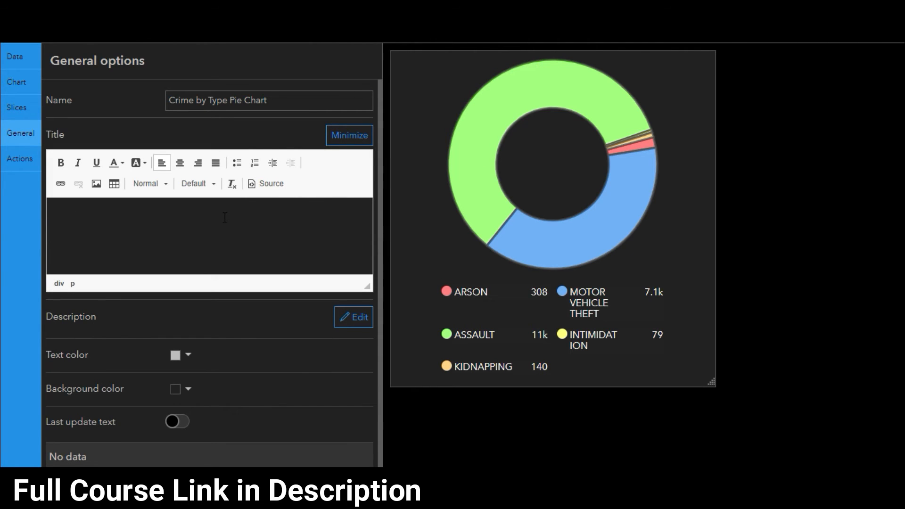
type("Type of Crime")
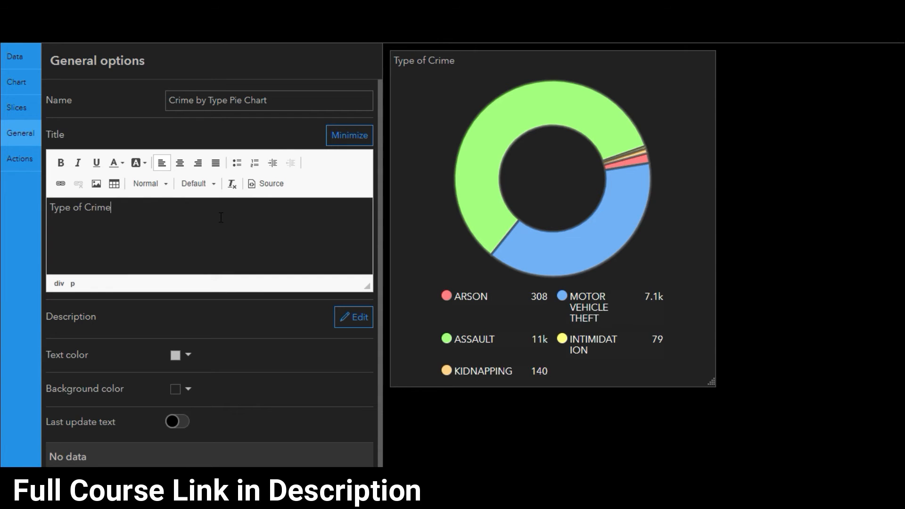
key("ctrl+a")
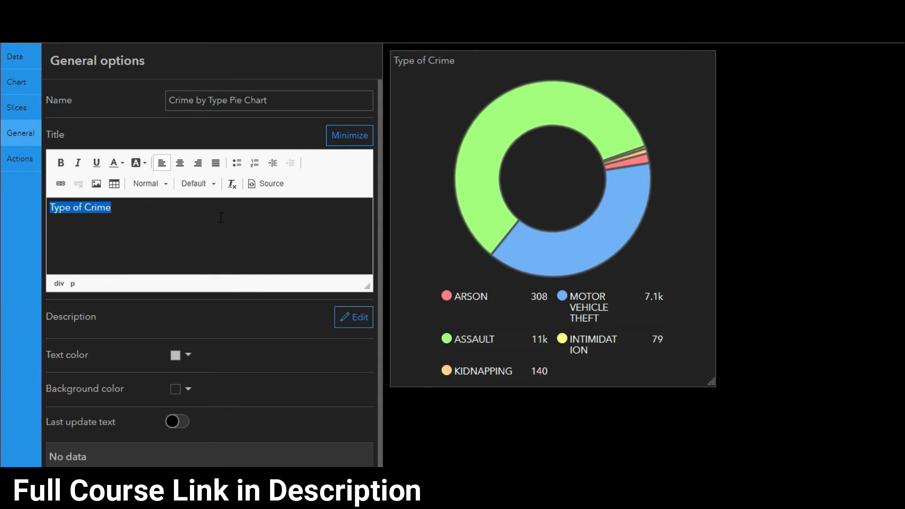
left_click(180, 162)
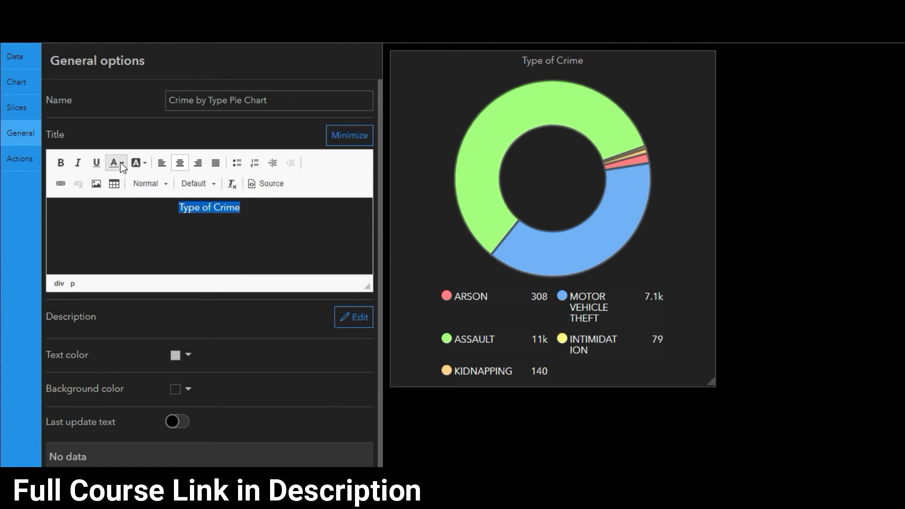
left_click(166, 183)
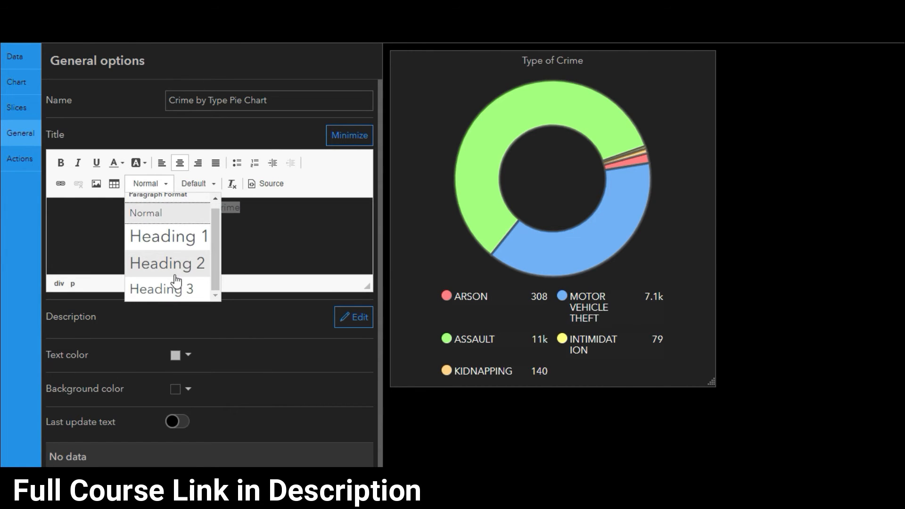
left_click(189, 291)
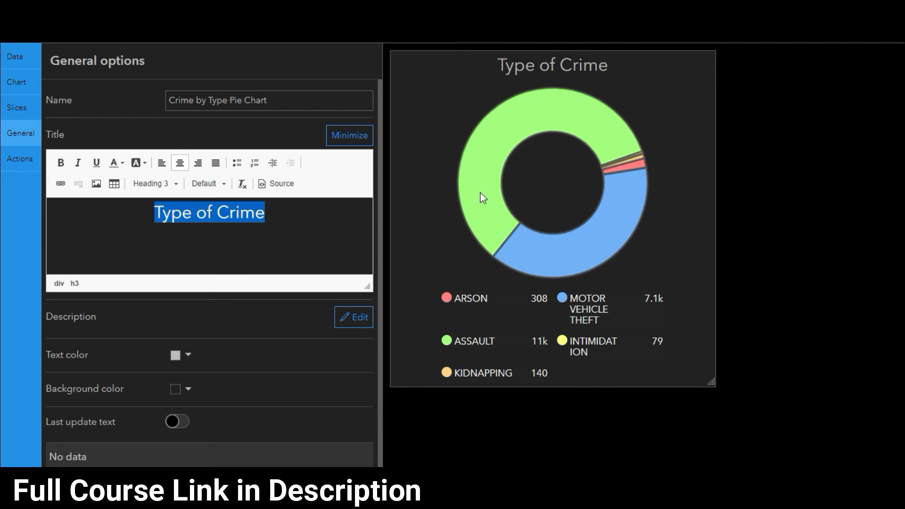
Shrink and enlarge the chart preview to check how the title, donut and legend fit
left_click_drag(711, 381, 626, 218)
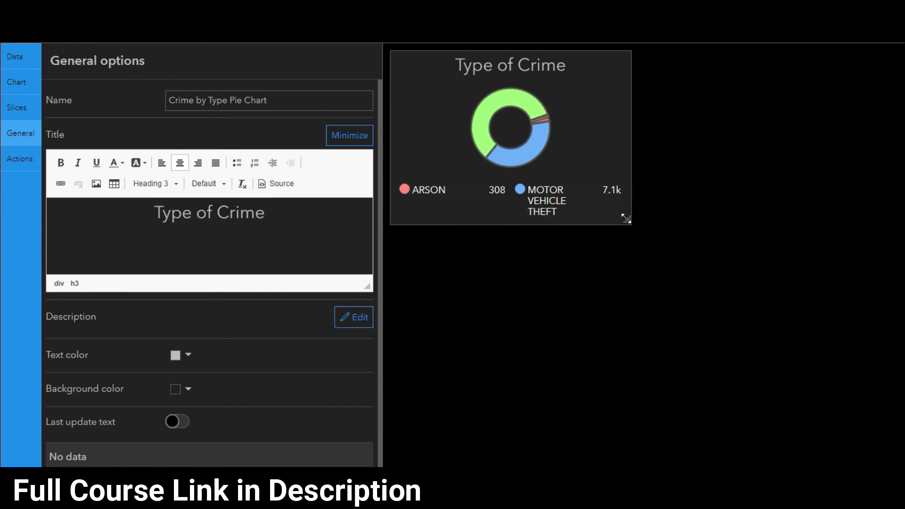
mouse_move(503, 102)
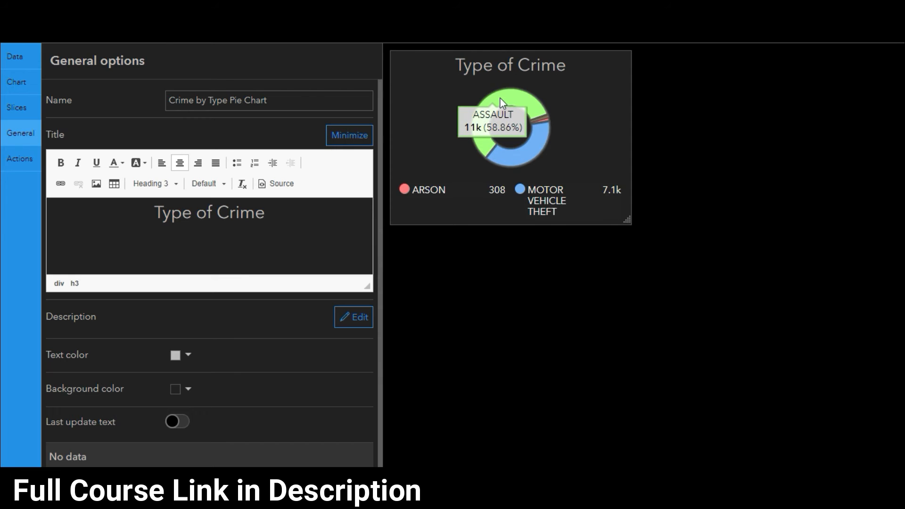
left_click_drag(628, 220, 691, 357)
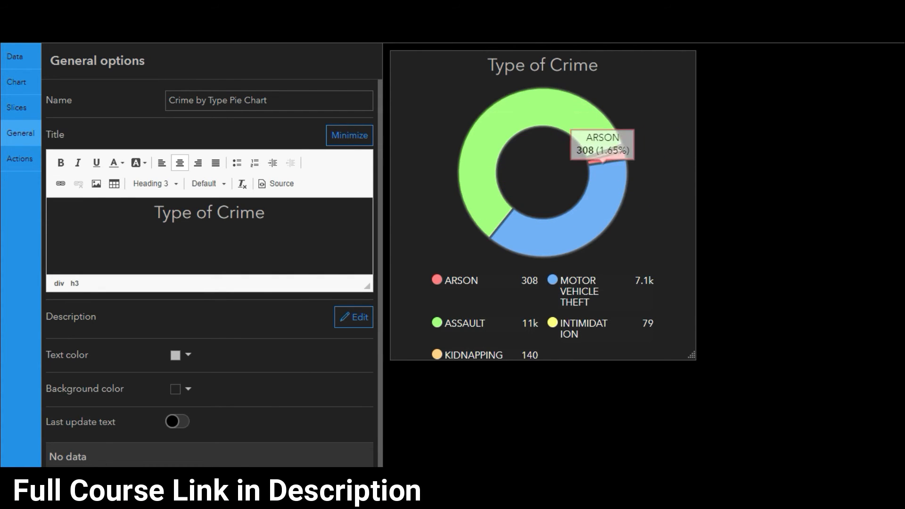
scroll(135, 195, "down", 3)
scroll(135, 195, "up", 3)
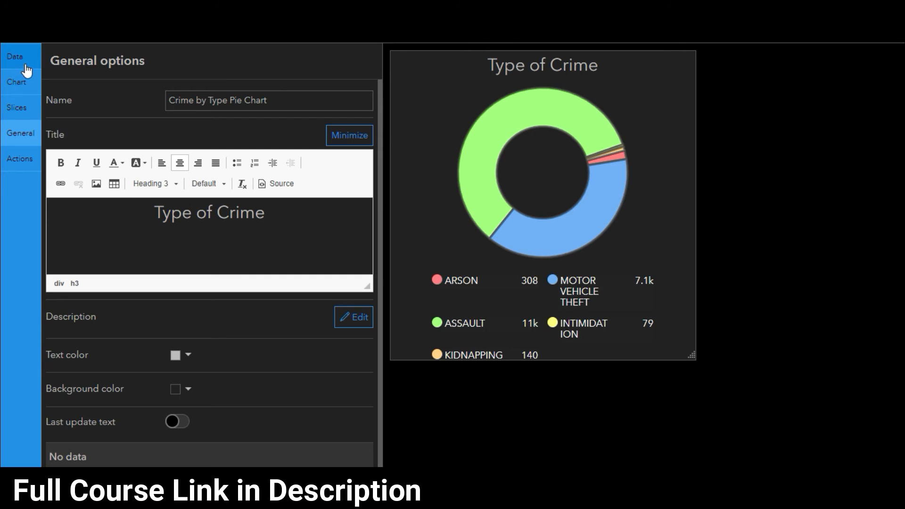
Sort the pie chart's categories by Statistic in descending order, without sorting by Primary Type
left_click(23, 62)
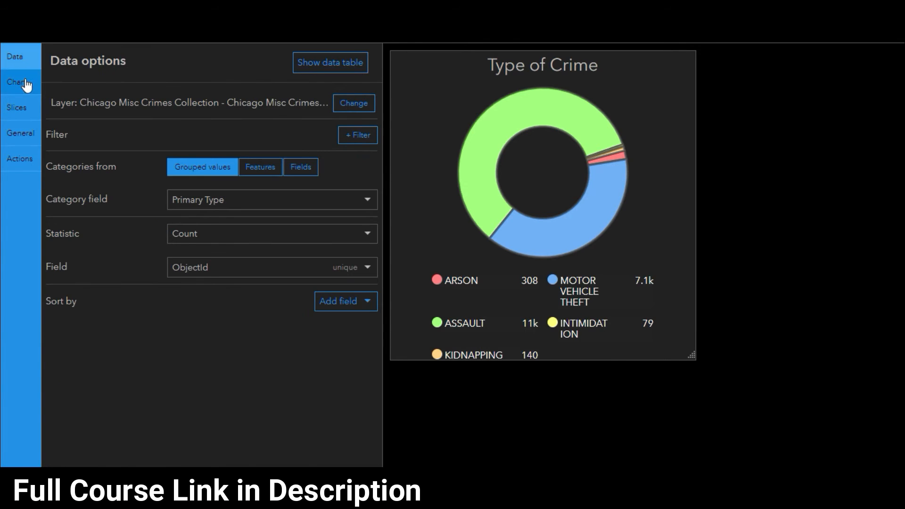
left_click(361, 312)
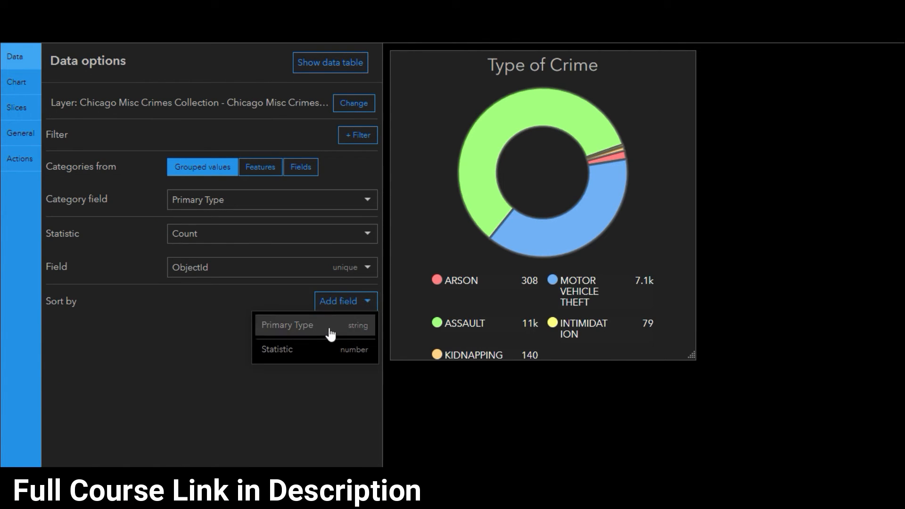
left_click(312, 332)
left_click(342, 302)
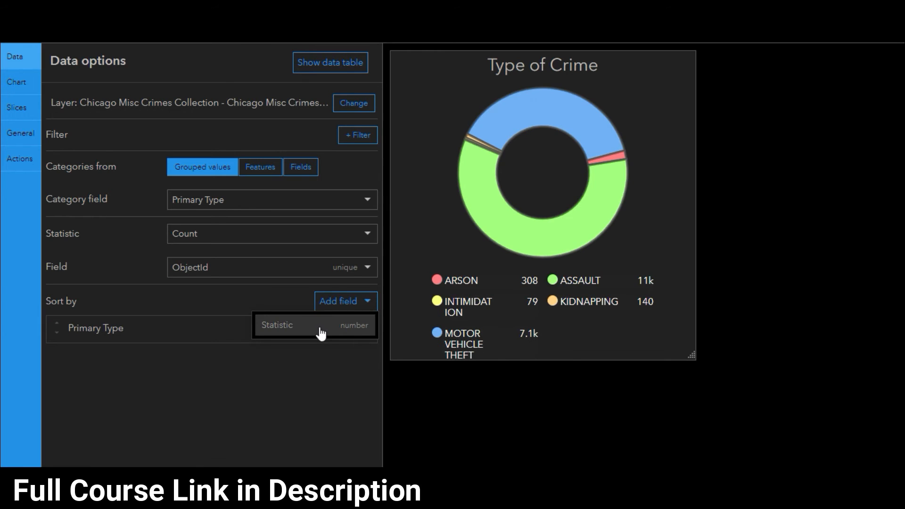
left_click(320, 330)
left_click(364, 326)
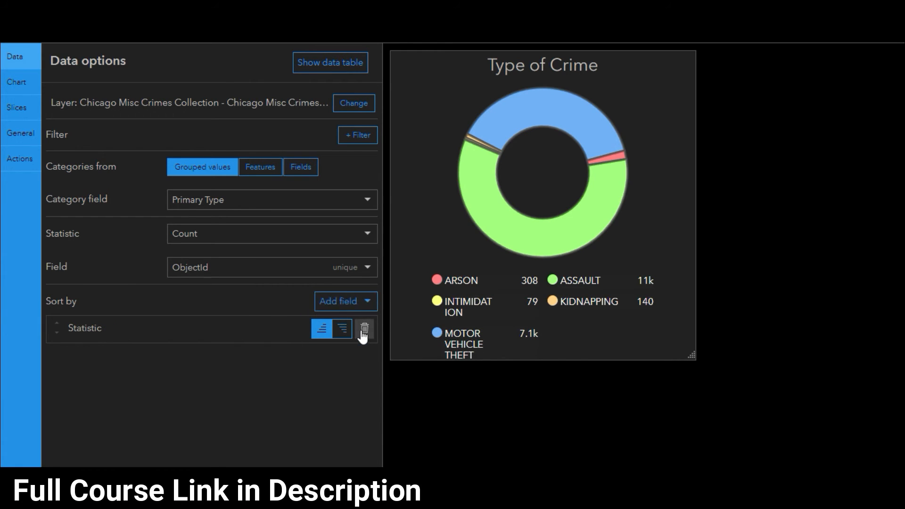
left_click(350, 338)
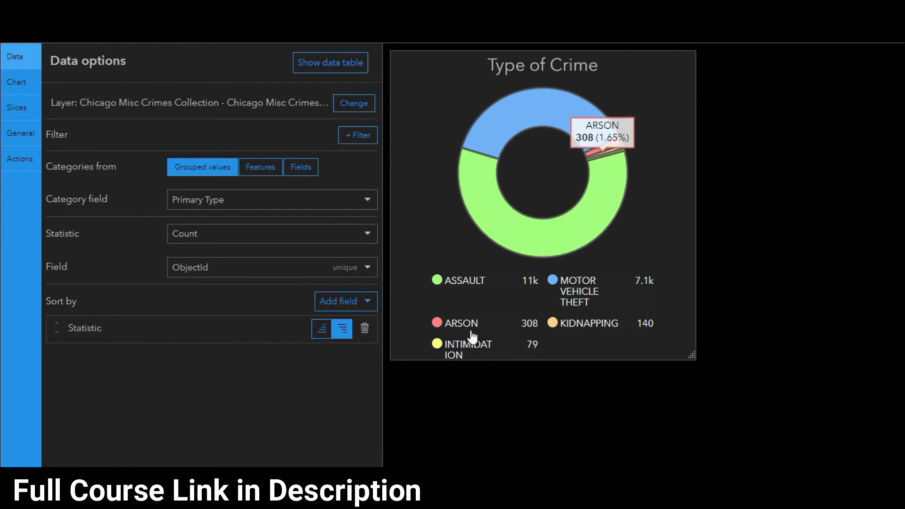
Examine the sorted slices and legend entries at several preview sizes
left_click_drag(689, 354, 601, 286)
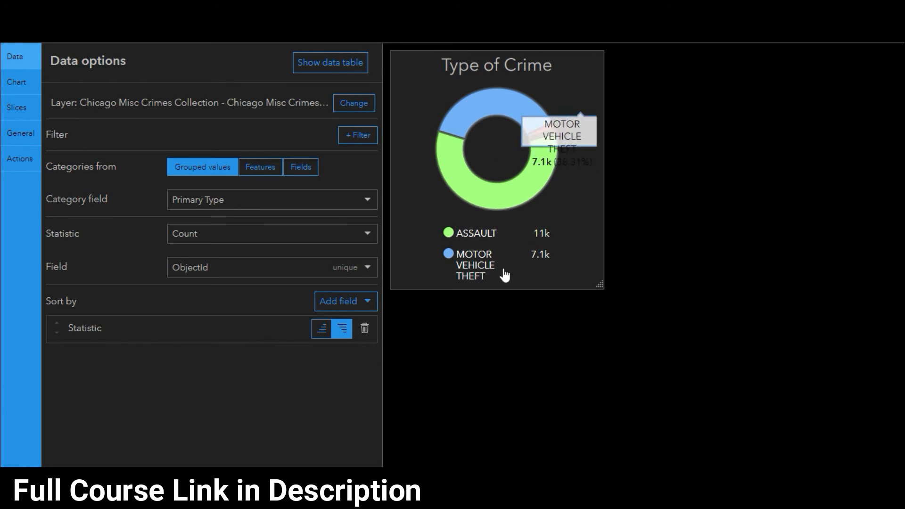
mouse_move(463, 237)
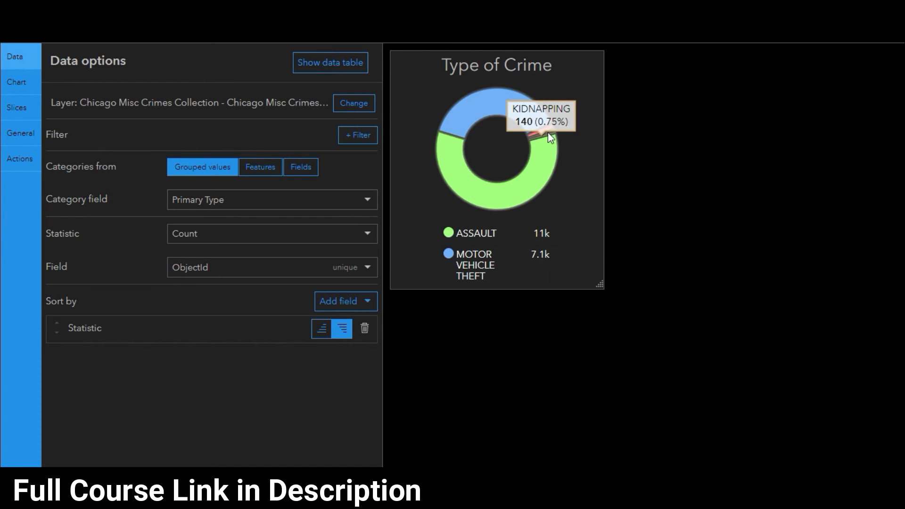
left_click_drag(599, 285, 714, 409)
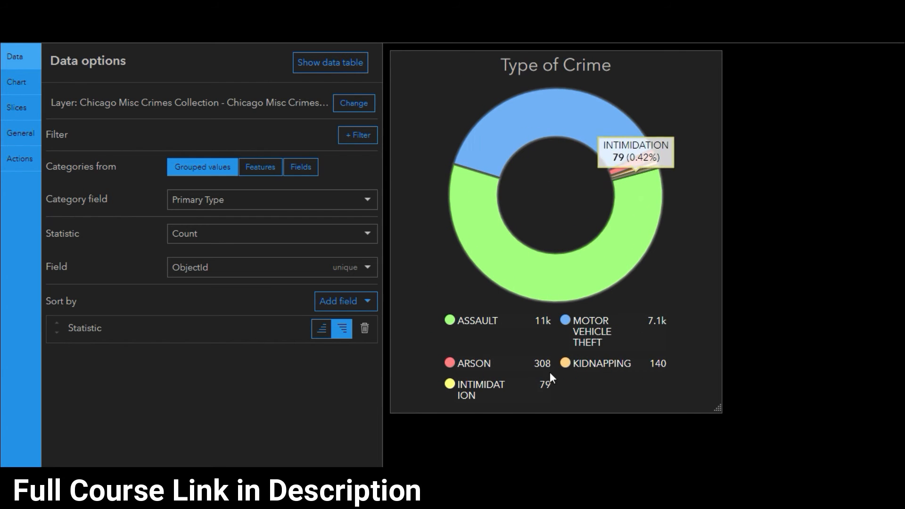
left_click_drag(714, 406, 585, 275)
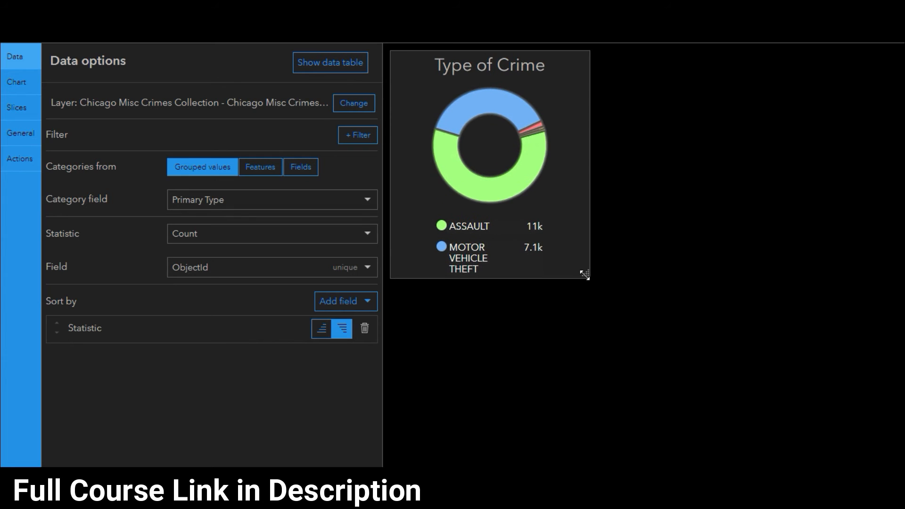
mouse_move(534, 131)
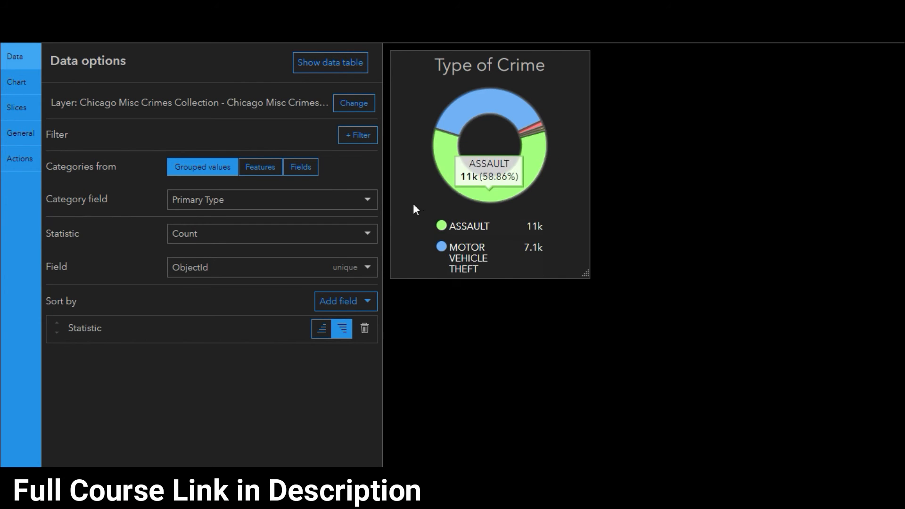
Review the chart, slice and general settings and finish configuring the pie chart
left_click(16, 82)
left_click(17, 108)
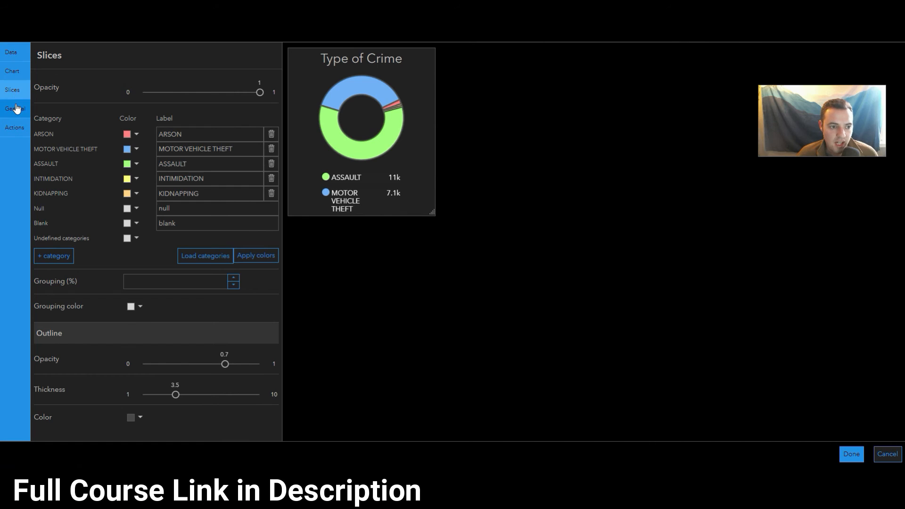
left_click(17, 109)
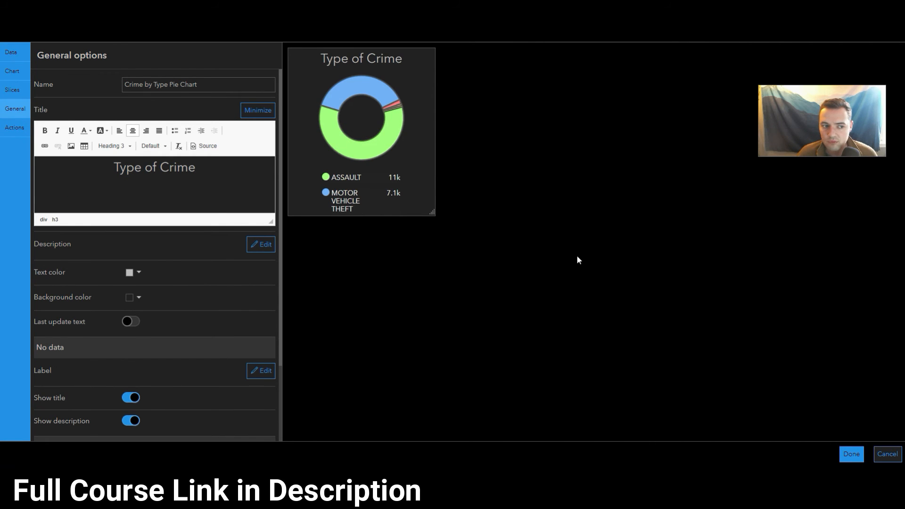
left_click(851, 454)
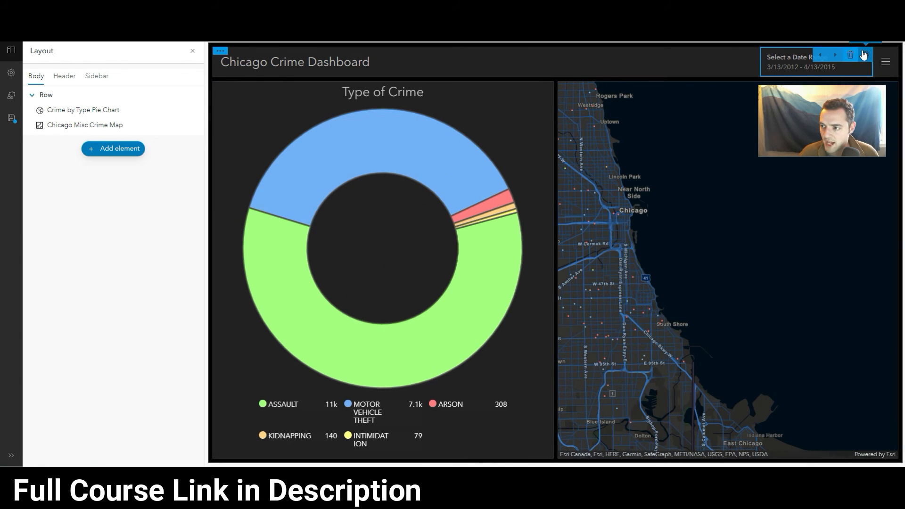
Make the date range selector also filter the Crime by Type Pie Chart, using Date as its target field
left_click(864, 56)
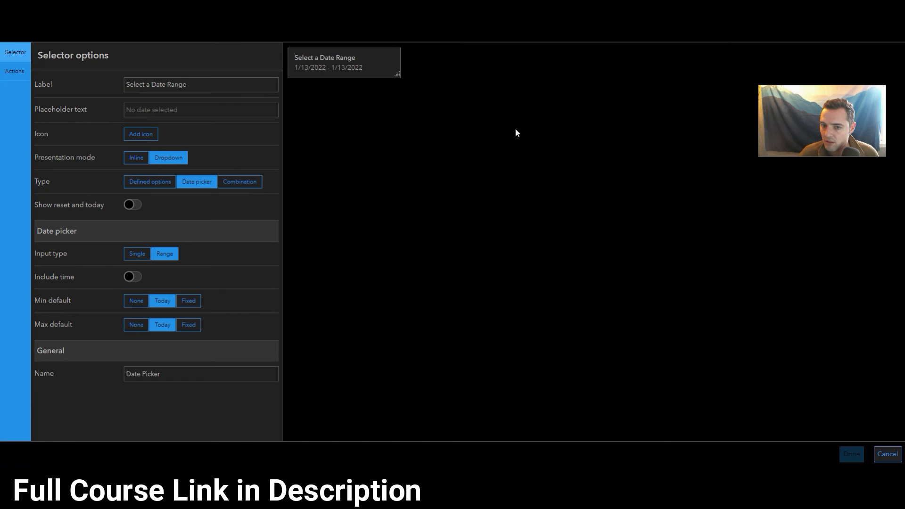
left_click(17, 75)
left_click(239, 102)
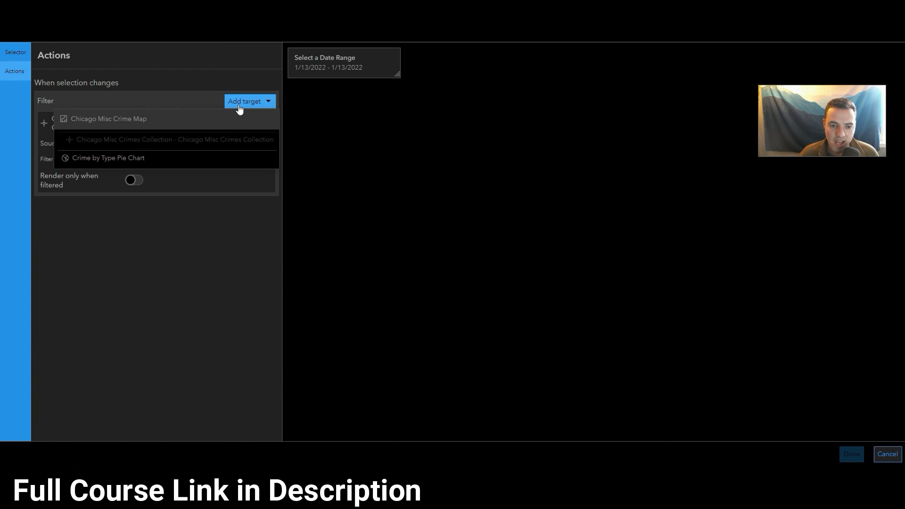
left_click(159, 160)
left_click(206, 237)
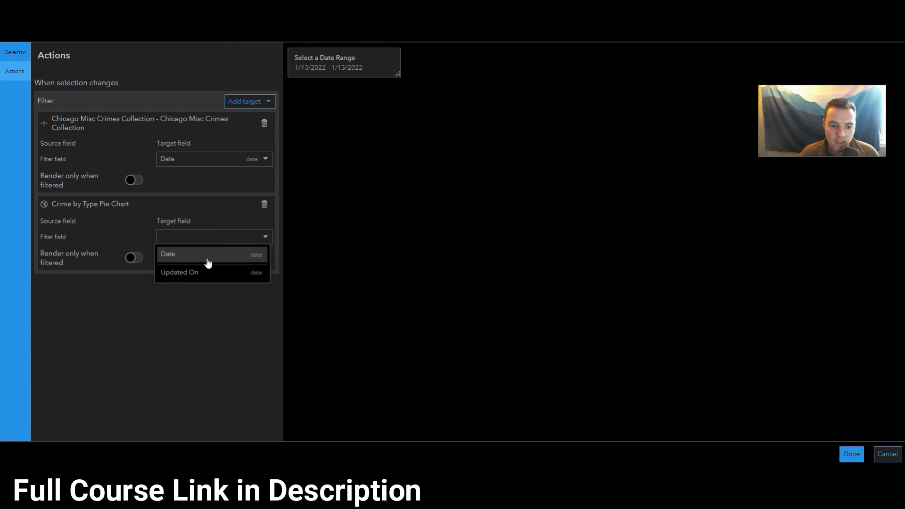
left_click(208, 255)
left_click(851, 454)
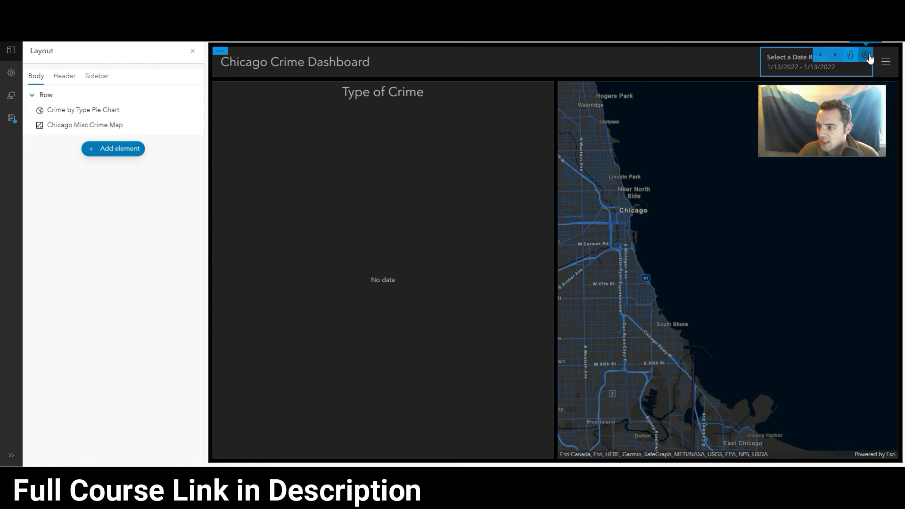
left_click(870, 53)
left_click(888, 456)
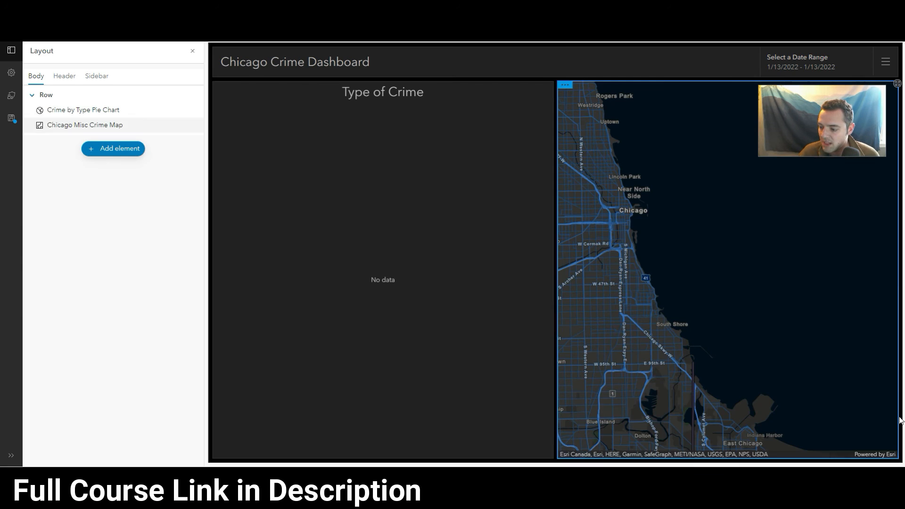
Filter the dashboard to the date range from 1/13/2015 until 1/13/2016
left_click(820, 71)
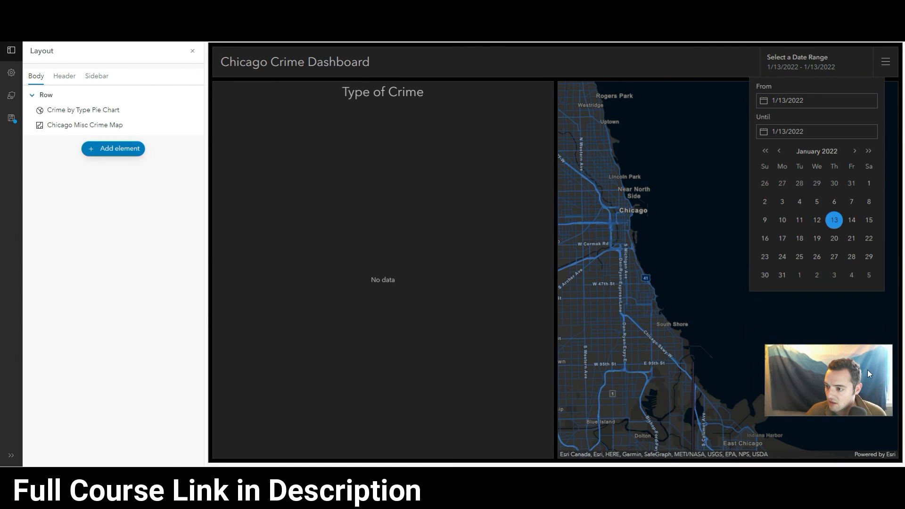
left_click(812, 97)
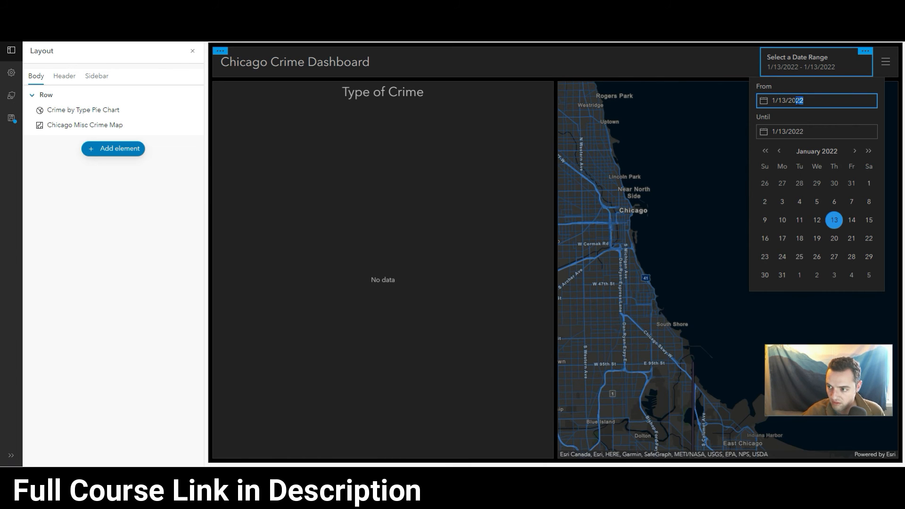
type("15")
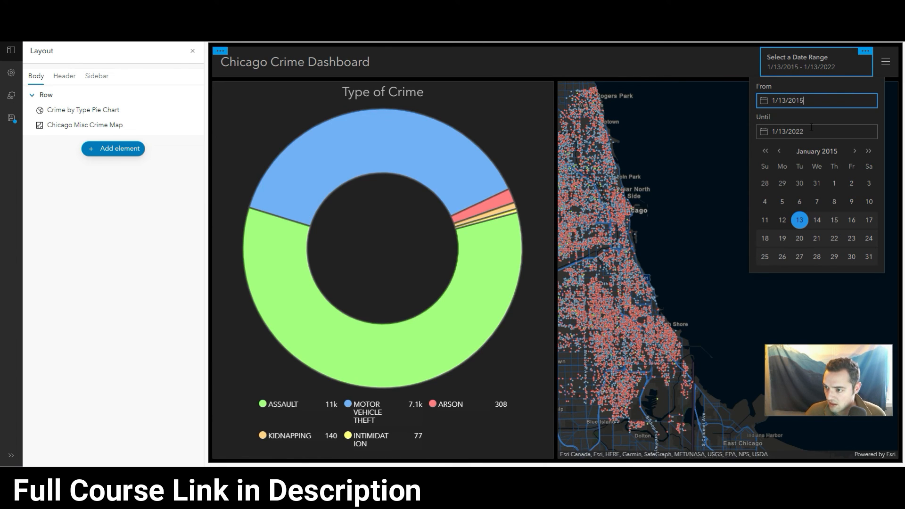
left_click(803, 132)
left_click_drag(800, 132, 796, 132)
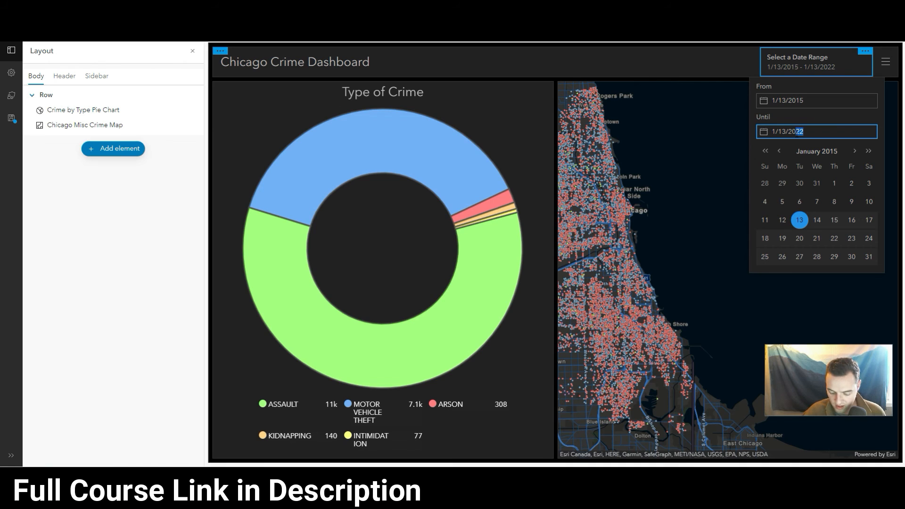
type("16")
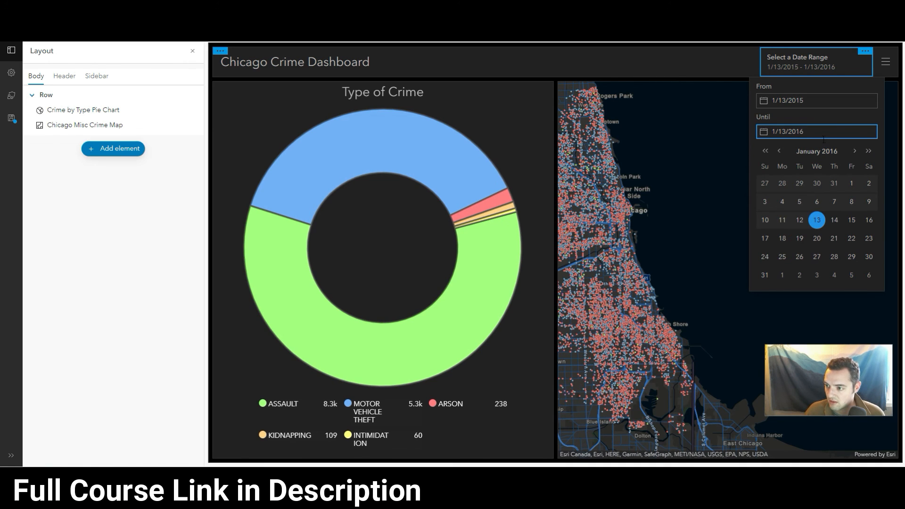
Try the end dates 12/28/2015, 12/28/2016, 6/28/2016 and 5/3/2016 for the dashboard's date range
left_click(838, 112)
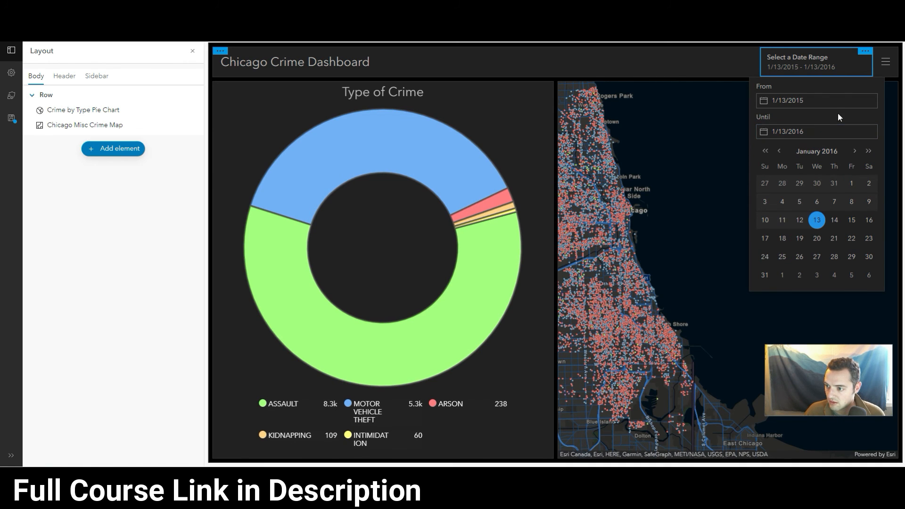
left_click(782, 184)
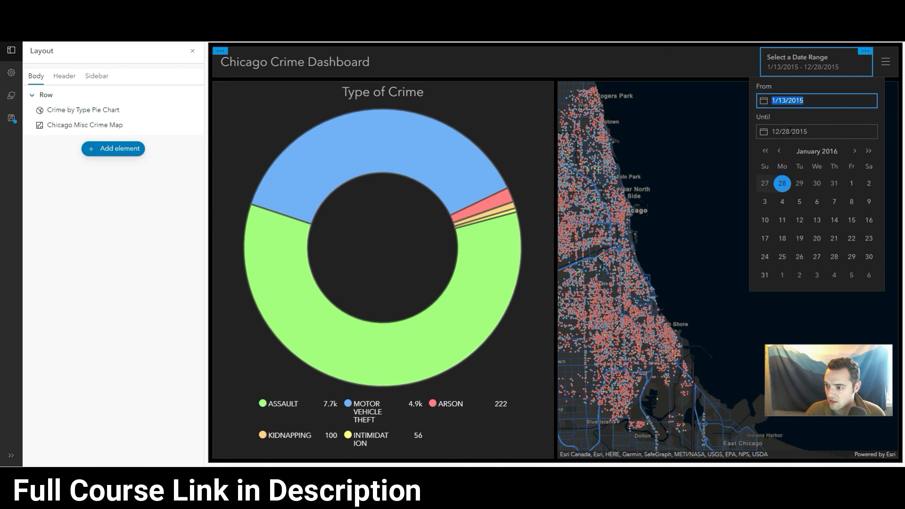
left_click(809, 133)
type("6")
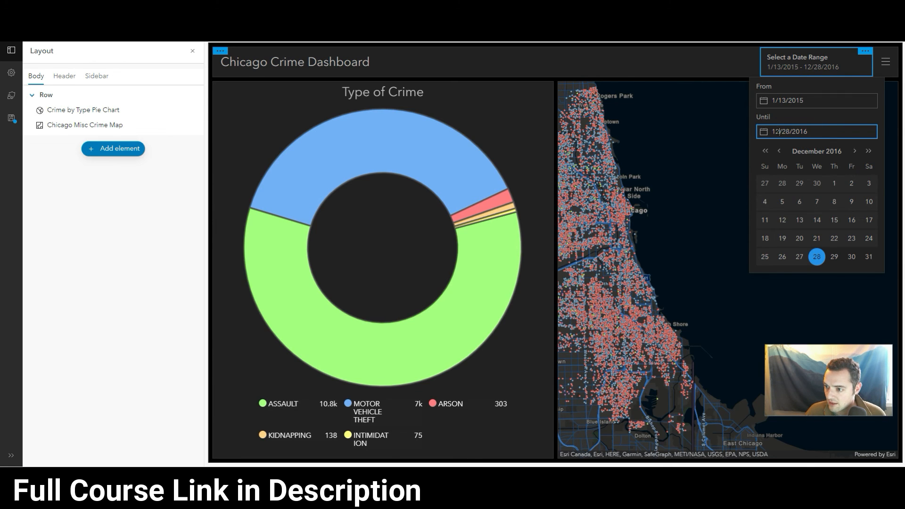
type("6")
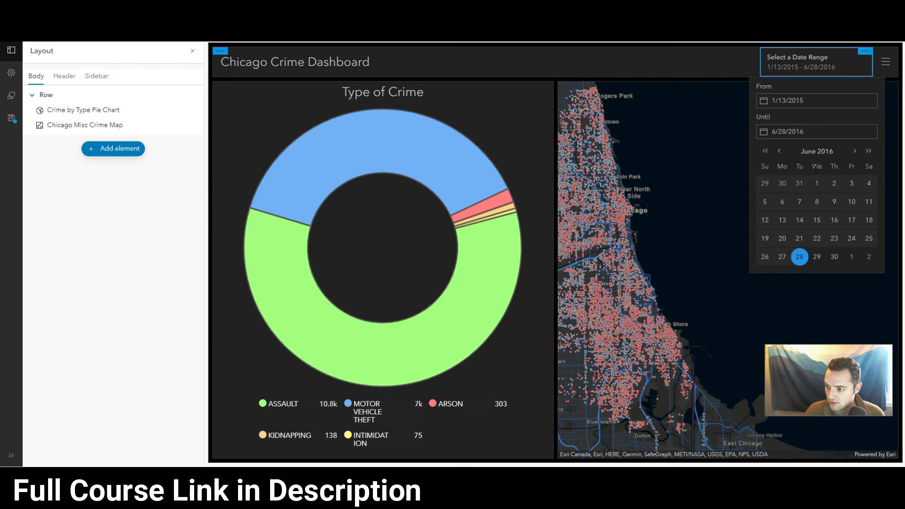
left_click(780, 151)
left_click(799, 183)
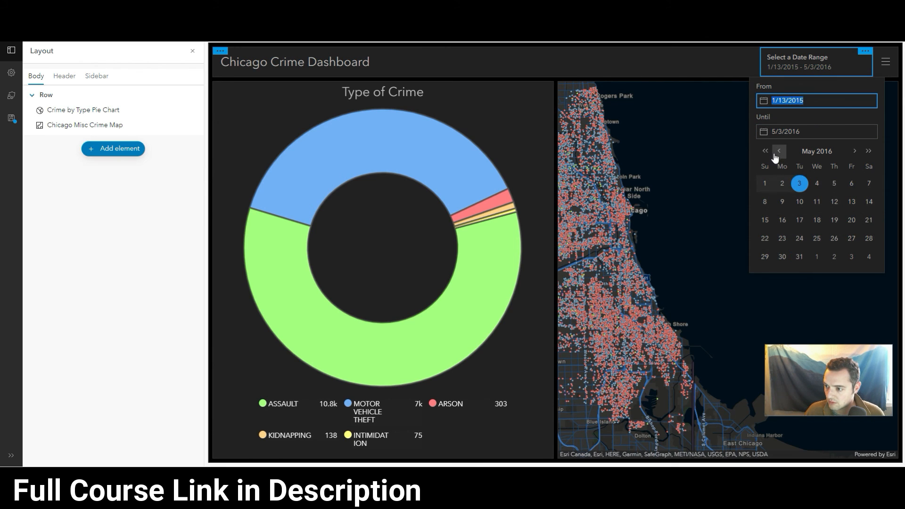
Filter the dashboard to February 2016 dates, from 2/2/2016 until 2/26/2016
left_click(779, 151)
left_click(782, 183)
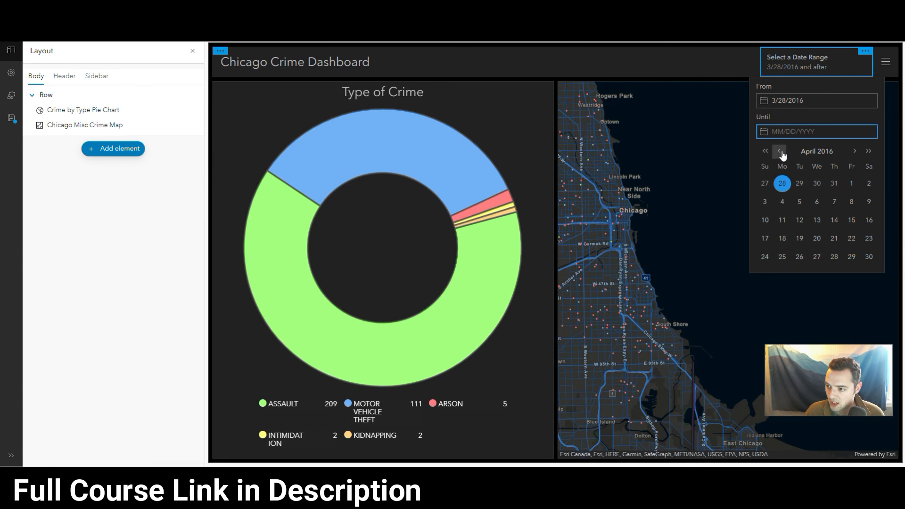
left_click(780, 150)
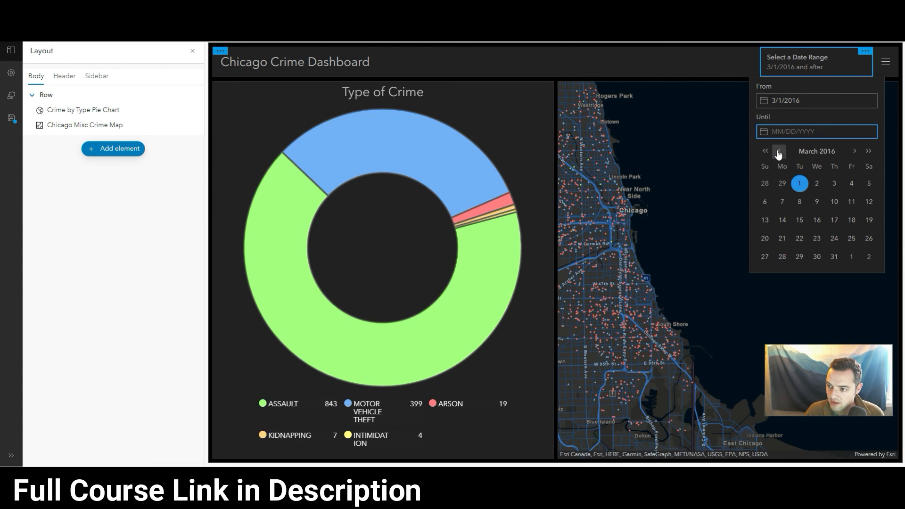
left_click(780, 151)
left_click(799, 184)
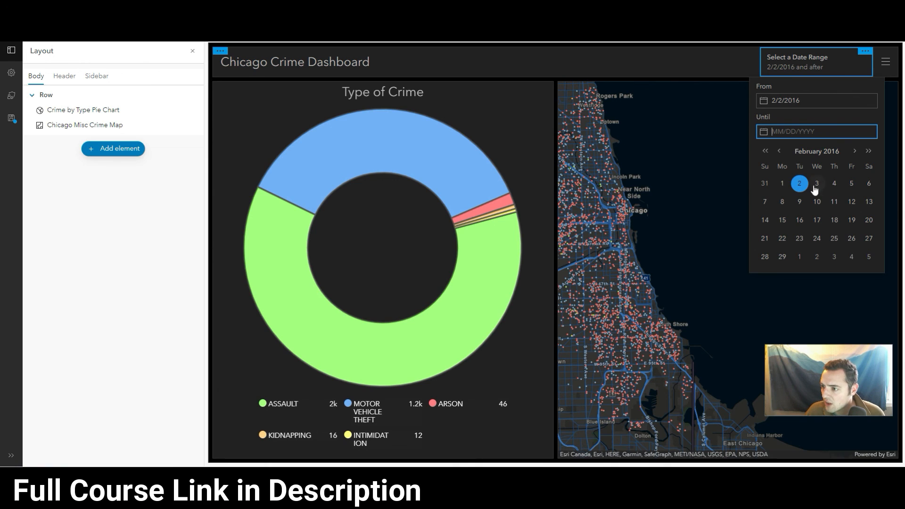
left_click(851, 238)
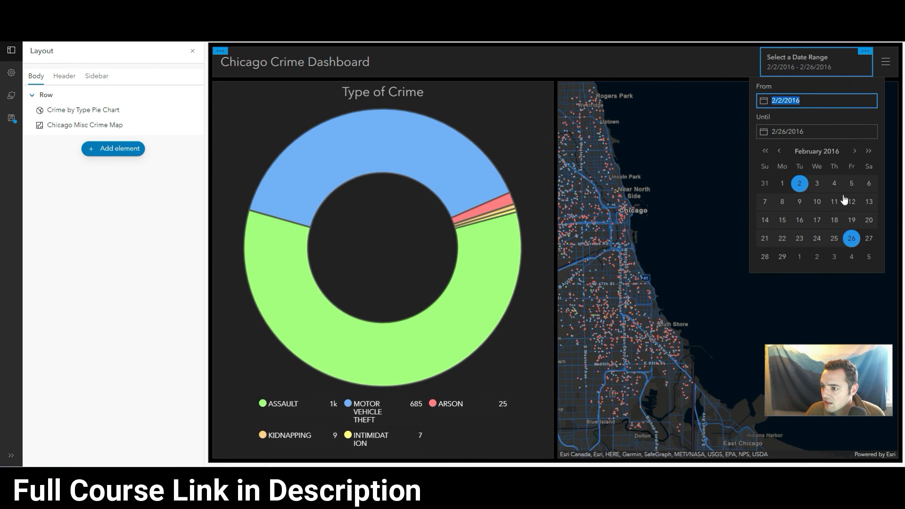